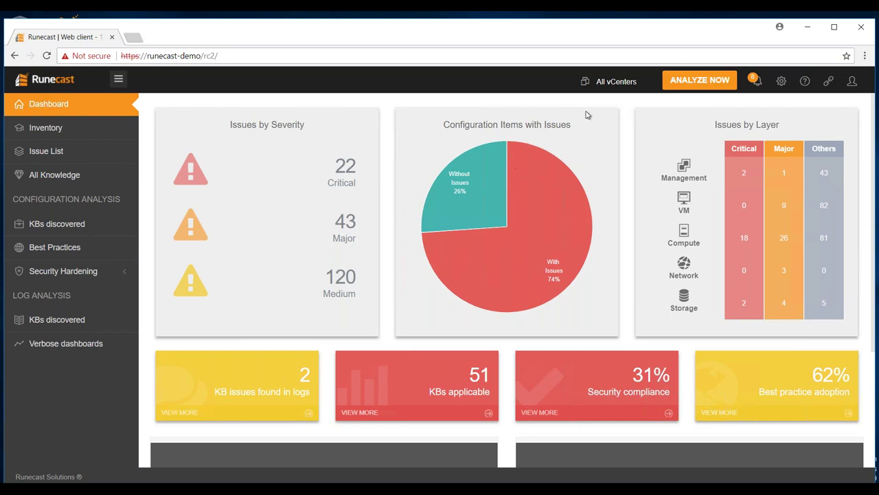
Check the All vCenters filter list without changing it, then expand Security Hardening
{"action": "left_click", "coordinate": [616, 83]}
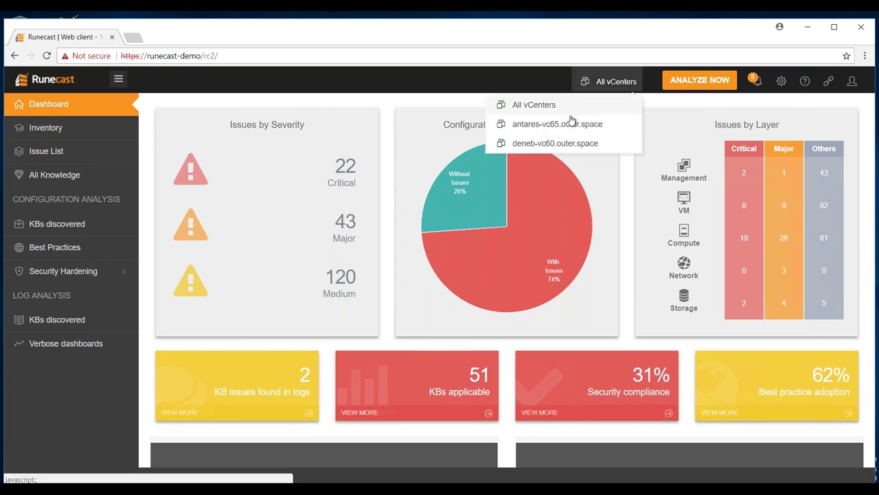
{"action": "left_click", "coordinate": [436, 94]}
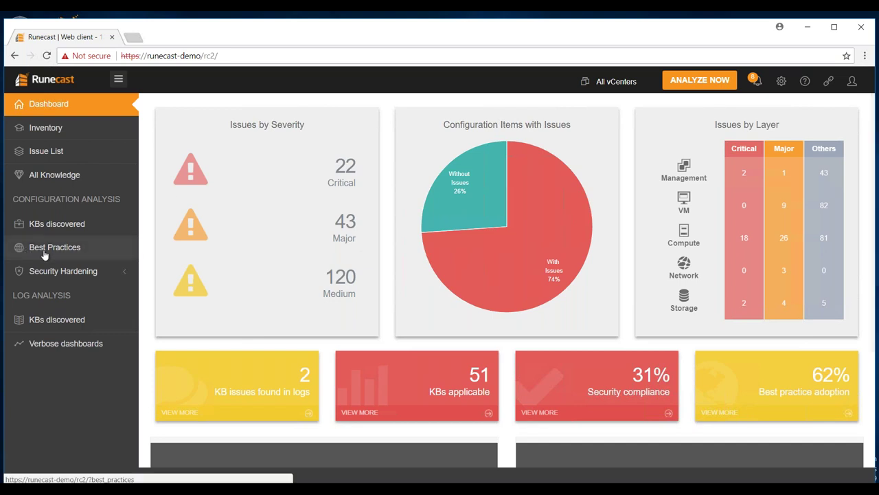
{"action": "left_click", "coordinate": [114, 277]}
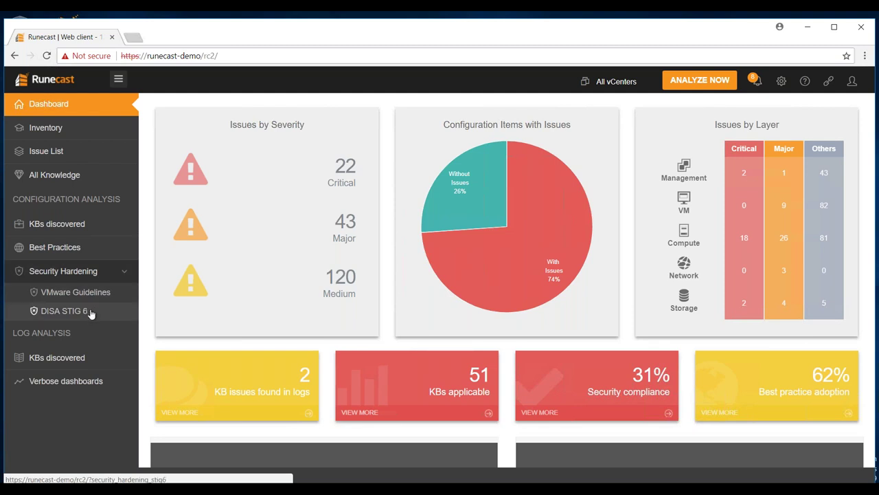
{"action": "left_click", "coordinate": [65, 234]}
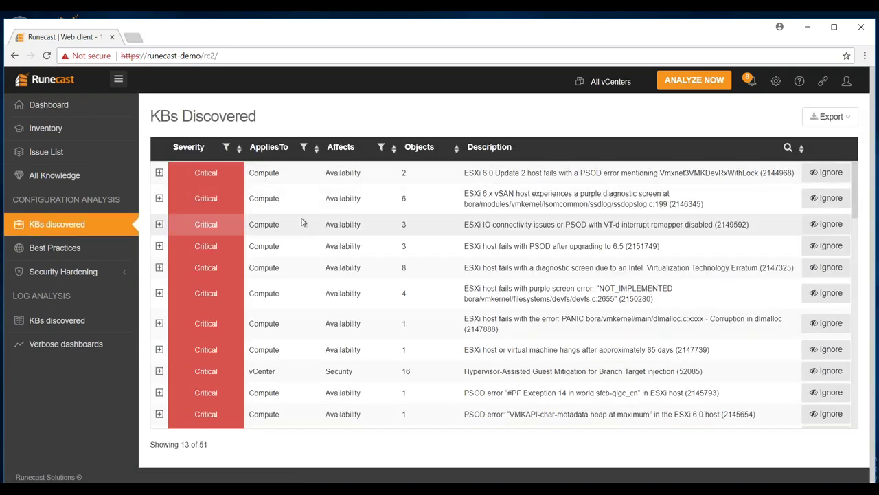
{"action": "left_click", "coordinate": [160, 173]}
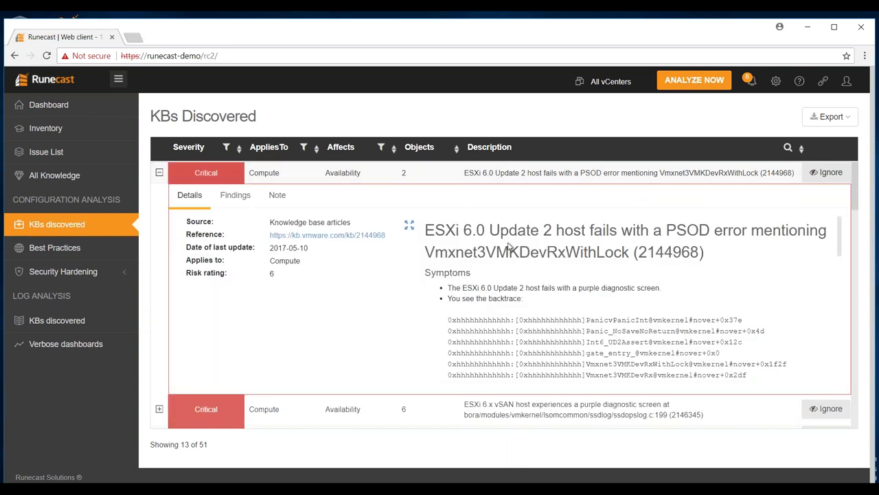
{"action": "left_click", "coordinate": [235, 195]}
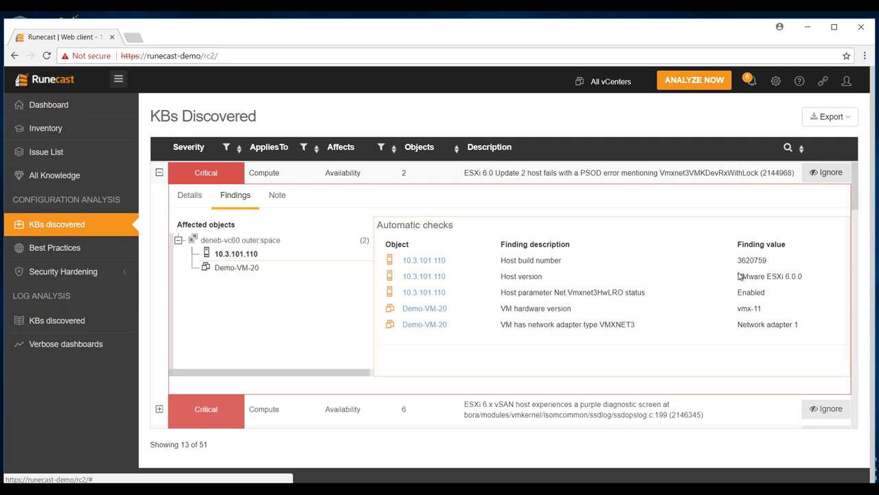
{"action": "left_click", "coordinate": [77, 230]}
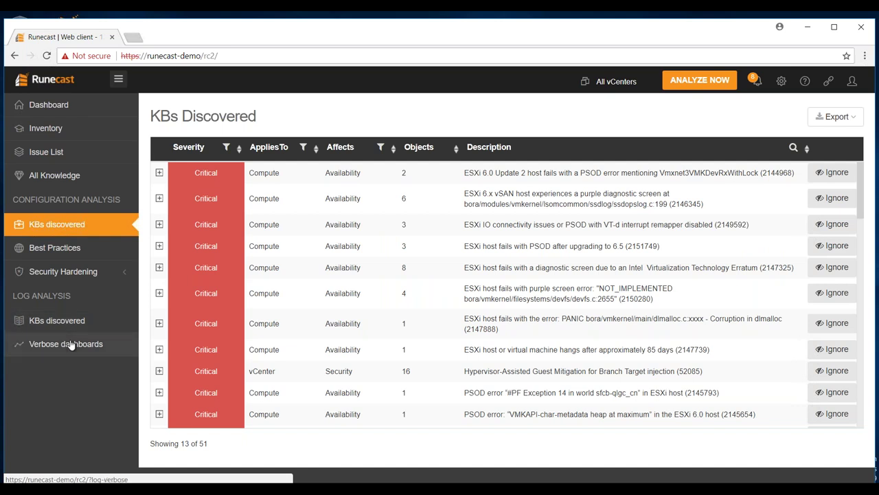
{"action": "left_click", "coordinate": [71, 329]}
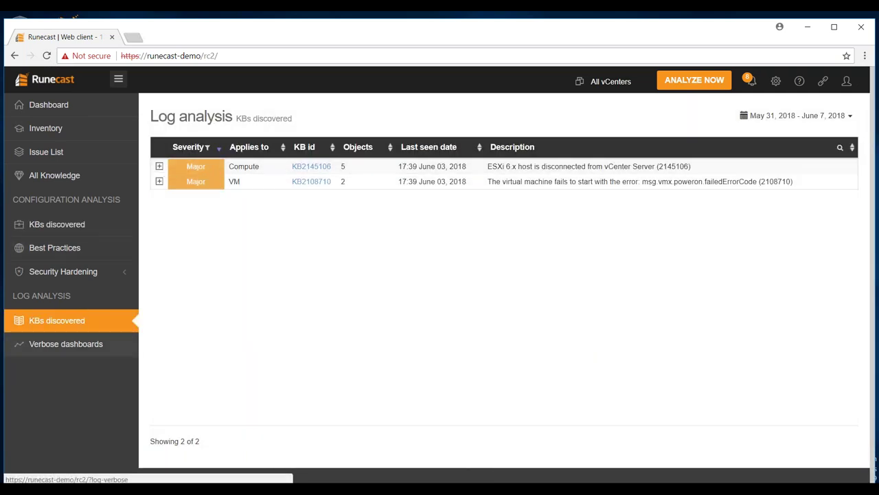
{"action": "left_click", "coordinate": [66, 343]}
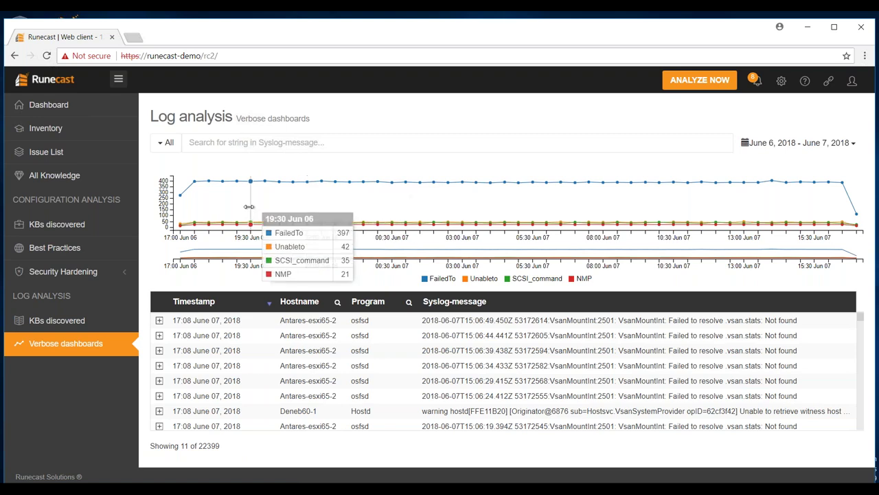
{"action": "left_click", "coordinate": [66, 232]}
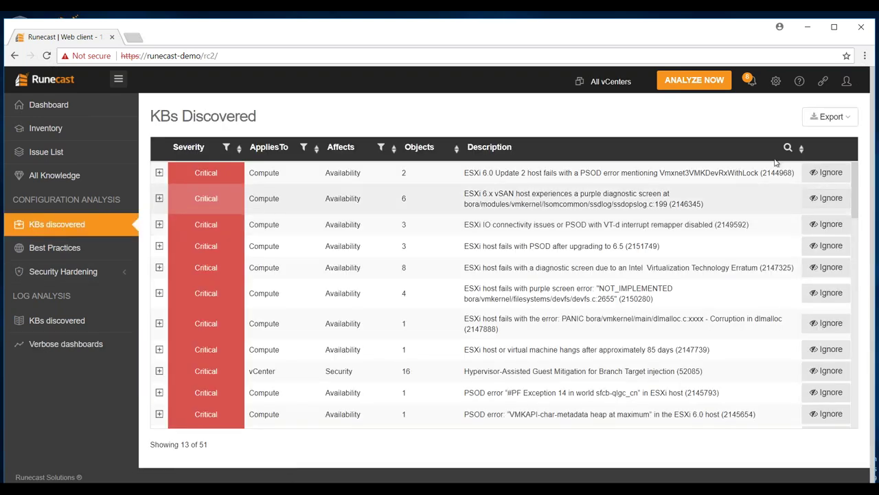
Filter the discovered KB table by the search term 'hot'
{"action": "left_click", "coordinate": [788, 147]}
{"action": "left_click", "coordinate": [663, 148]}
{"action": "type", "text": "hot"}
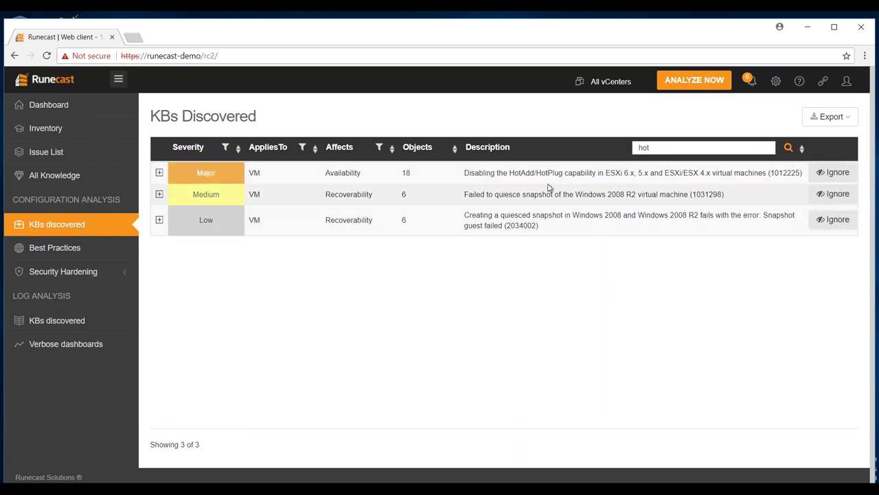
Expand the Major HotAdd/HotPlug KB 1012225 row and read through its Details text
{"action": "left_click", "coordinate": [159, 173]}
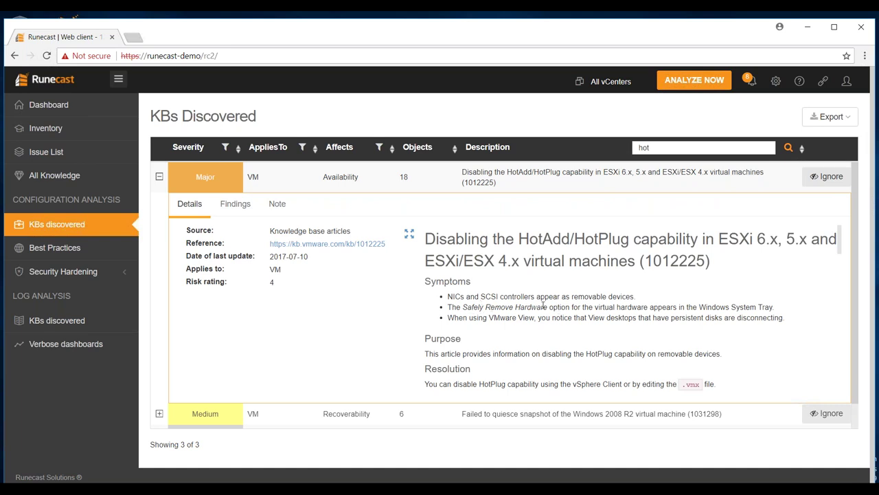
{"action": "scroll", "coordinate": [490, 330], "scroll_direction": "down", "scroll_amount": 1}
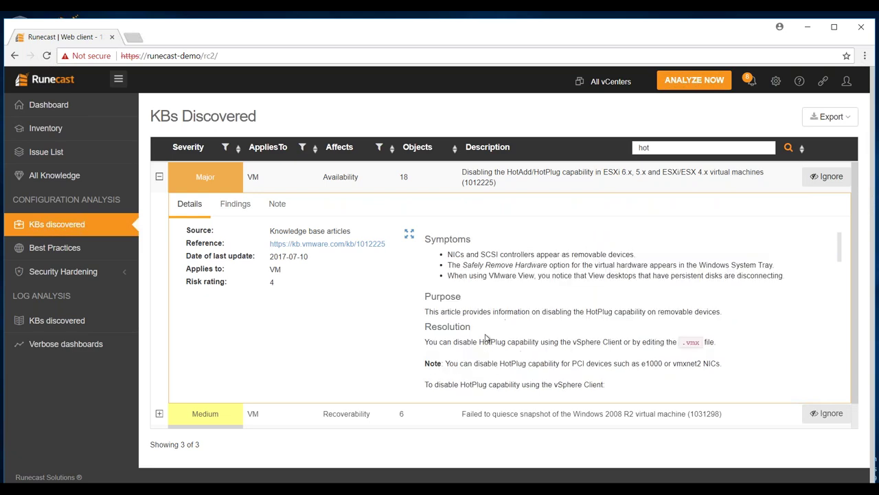
{"action": "scroll", "coordinate": [485, 338], "scroll_direction": "down", "scroll_amount": 2}
{"action": "scroll", "coordinate": [485, 338], "scroll_direction": "down", "scroll_amount": 4}
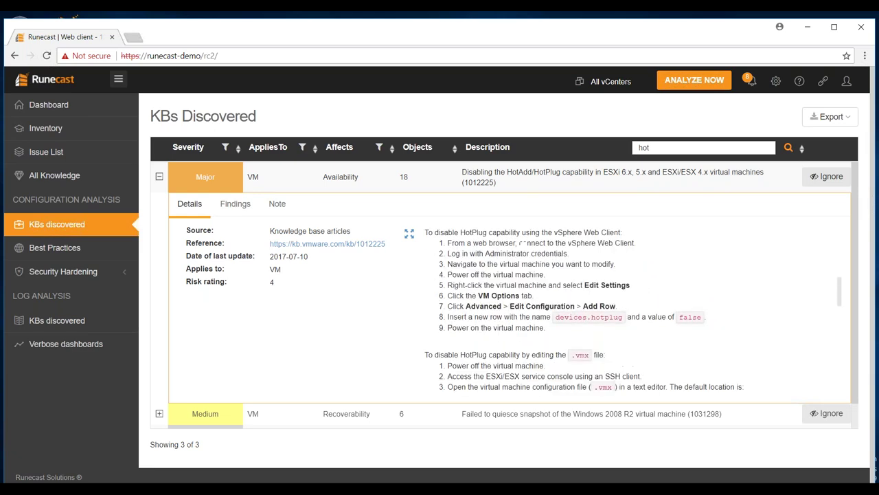
{"action": "scroll", "coordinate": [597, 304], "scroll_direction": "down", "scroll_amount": 2}
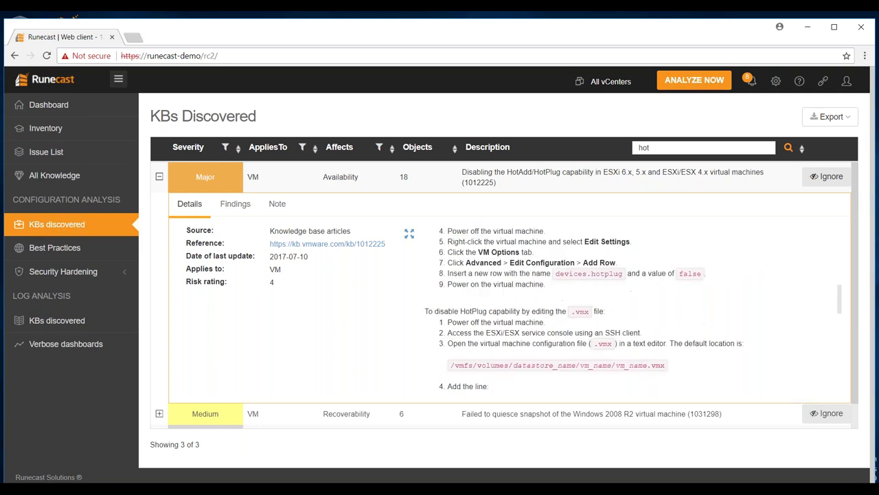
{"action": "scroll", "coordinate": [597, 305], "scroll_direction": "down", "scroll_amount": 3}
{"action": "scroll", "coordinate": [540, 296], "scroll_direction": "up", "scroll_amount": 4}
{"action": "scroll", "coordinate": [612, 323], "scroll_direction": "up", "scroll_amount": 1}
{"action": "scroll", "coordinate": [594, 287], "scroll_direction": "up", "scroll_amount": 1}
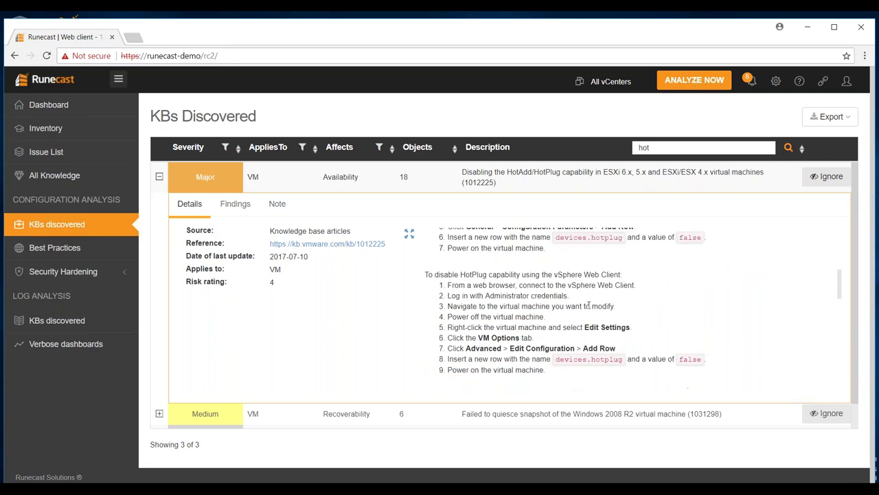
{"action": "scroll", "coordinate": [588, 305], "scroll_direction": "up", "scroll_amount": 4}
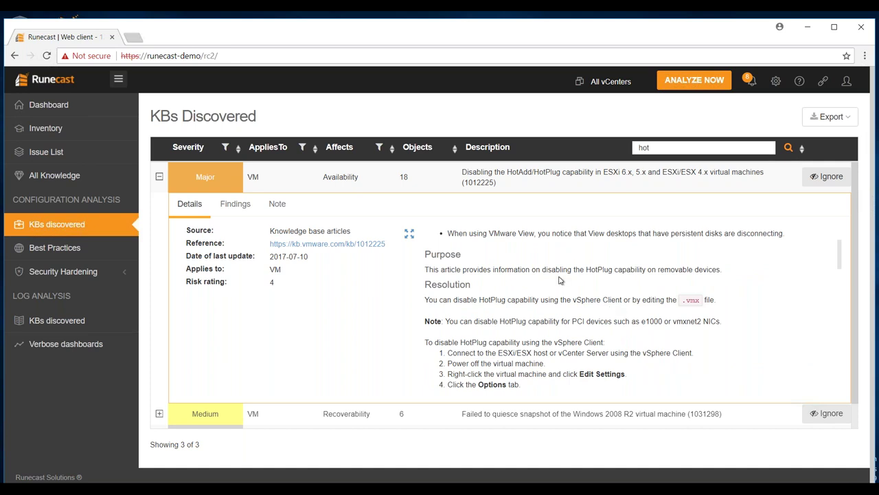
{"action": "scroll", "coordinate": [559, 280], "scroll_direction": "up", "scroll_amount": 2}
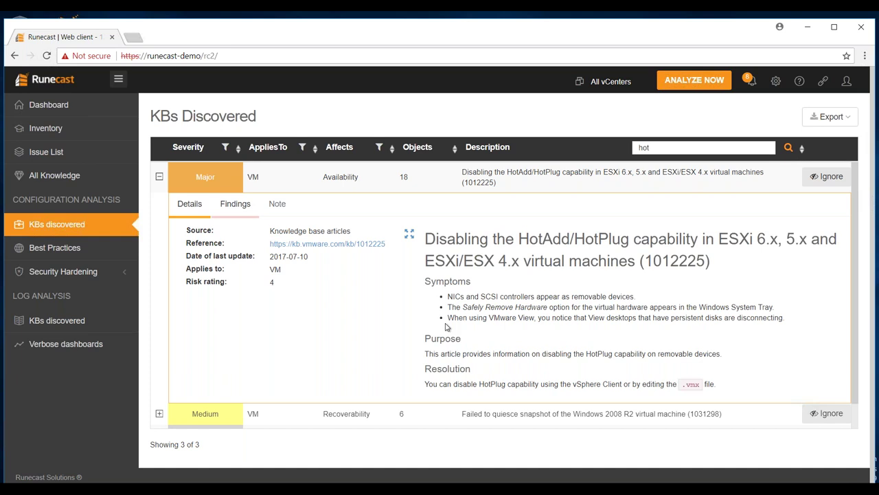
Scroll through the KB 1012225 findings to review the affected VMs
{"action": "scroll", "coordinate": [247, 328], "scroll_direction": "down", "scroll_amount": 1}
{"action": "scroll", "coordinate": [249, 328], "scroll_direction": "down", "scroll_amount": 1}
{"action": "scroll", "coordinate": [253, 323], "scroll_direction": "up", "scroll_amount": 1}
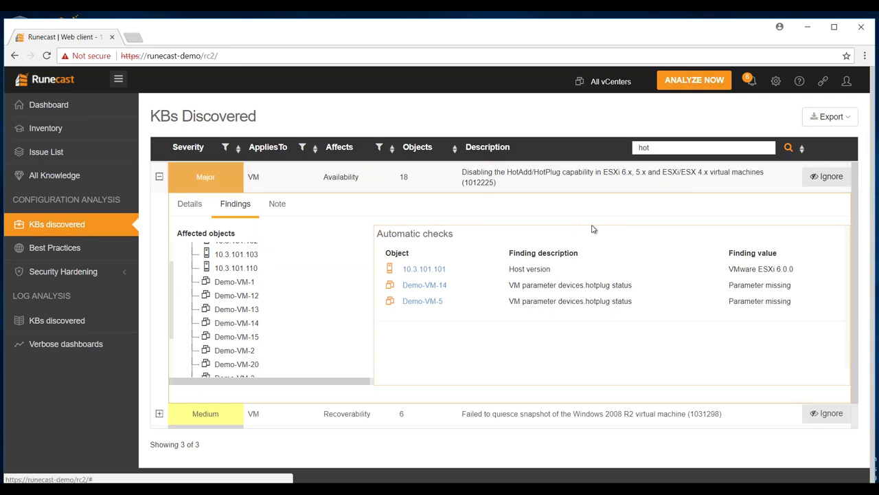
{"action": "mouse_move", "coordinate": [574, 22]}
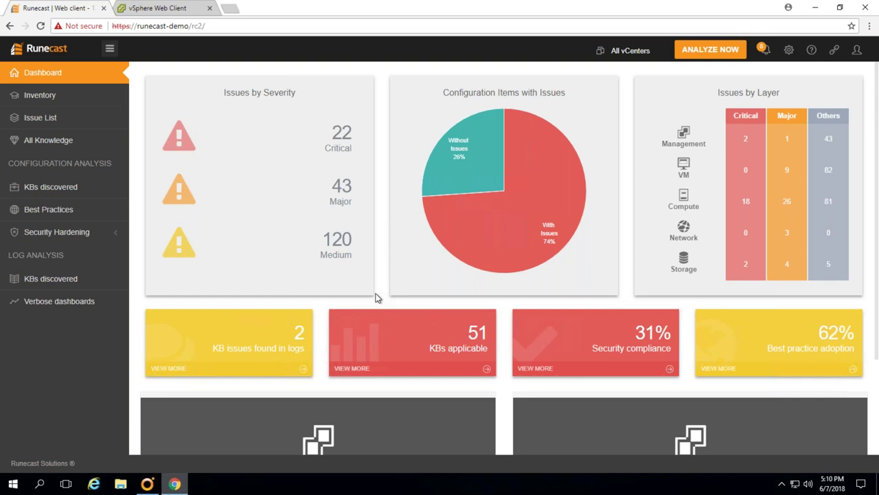
Open the discovered configuration KBs and filter the table by 'hota'
{"action": "left_click", "coordinate": [106, 194]}
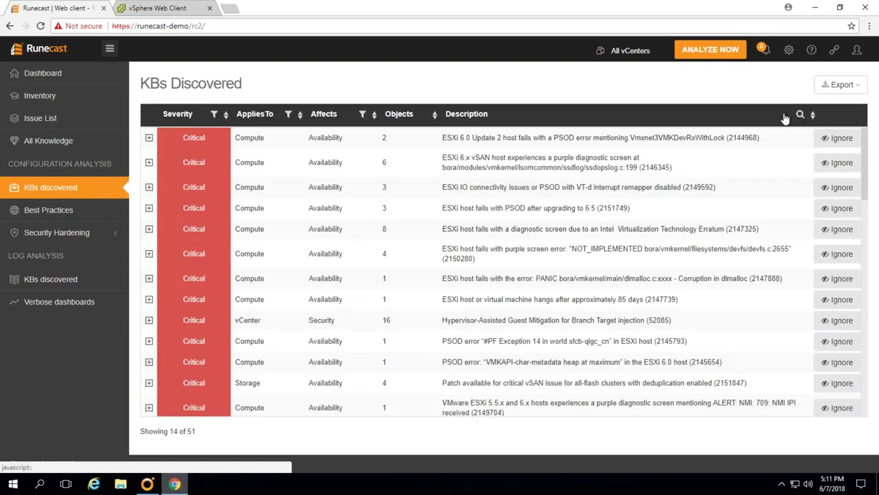
{"action": "left_click", "coordinate": [800, 116]}
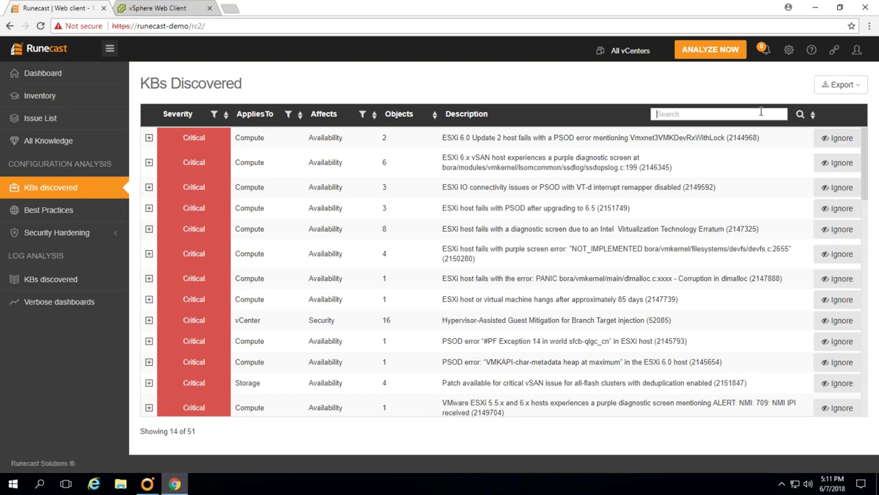
{"action": "type", "text": "hota"}
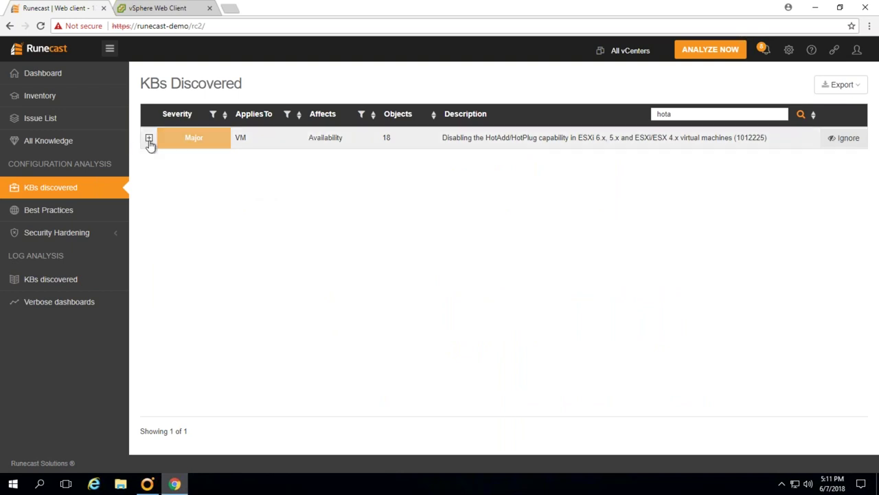
Expand KB 1012225 and read its symptoms and resolution details
{"action": "left_click", "coordinate": [149, 138]}
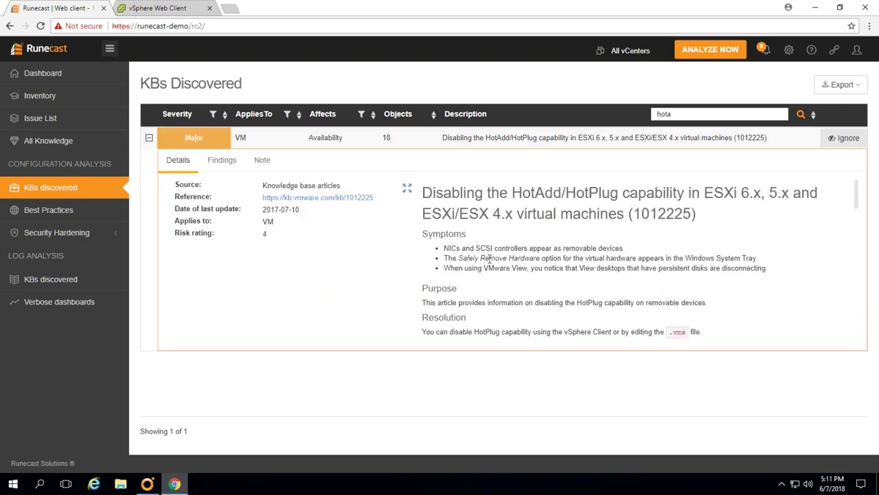
{"action": "scroll", "coordinate": [501, 254], "scroll_direction": "down", "scroll_amount": 1}
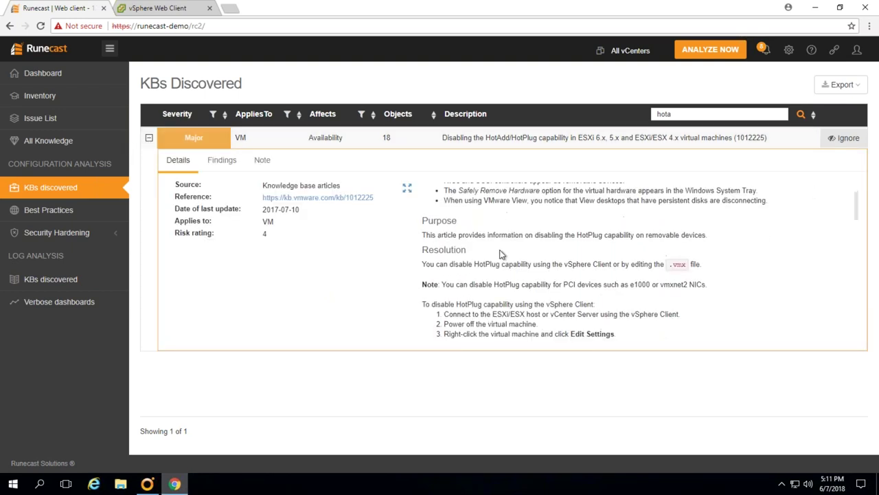
{"action": "scroll", "coordinate": [501, 254], "scroll_direction": "down", "scroll_amount": 1}
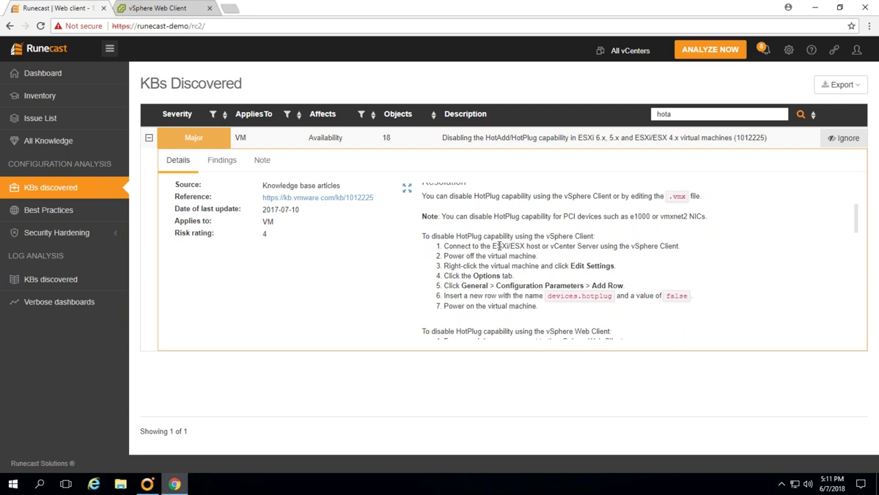
{"action": "scroll", "coordinate": [499, 246], "scroll_direction": "up", "scroll_amount": 2}
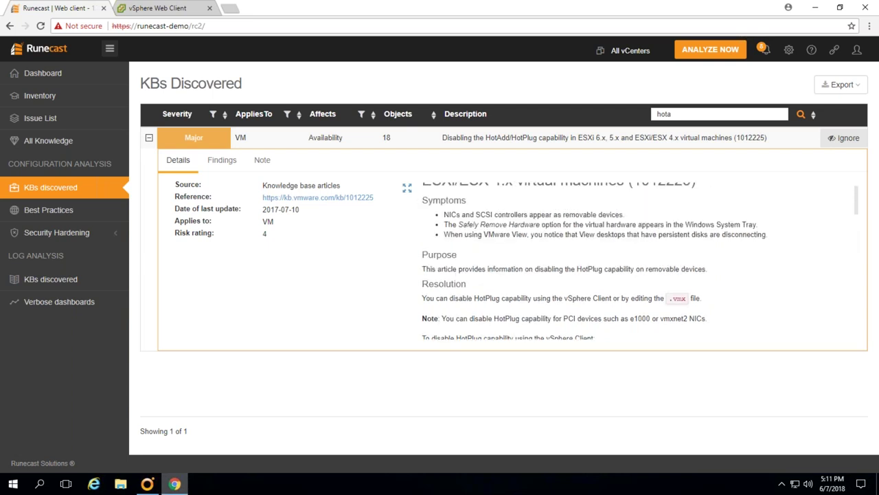
{"action": "scroll", "coordinate": [641, 260], "scroll_direction": "up", "scroll_amount": 1}
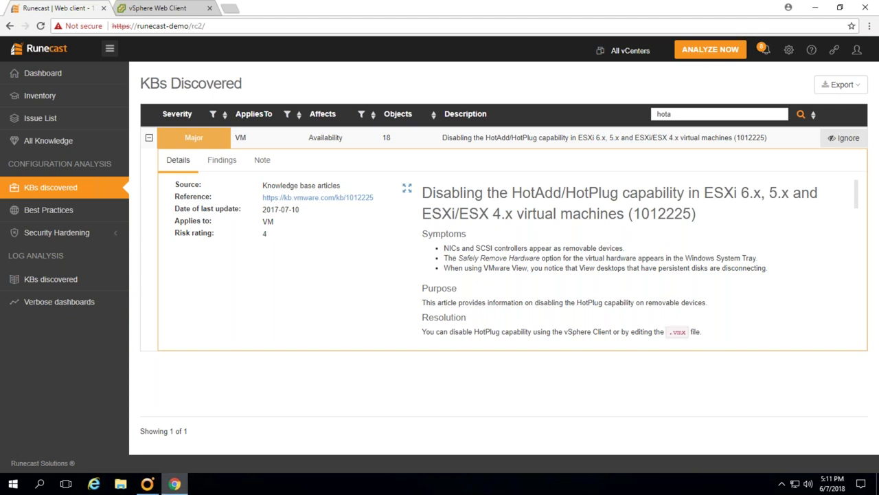
In the Orchestrator client, inspect the RunecastAnalyzer plug-in inventory, then return to Workflows
{"action": "left_click", "coordinate": [147, 484]}
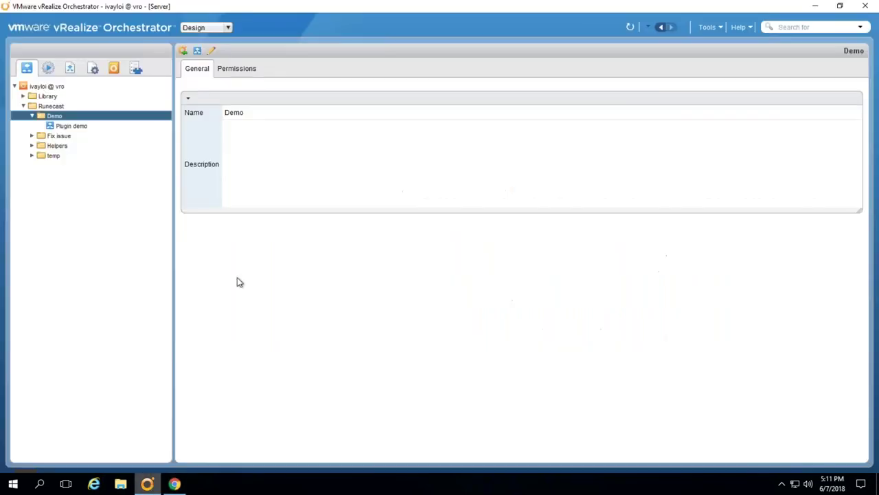
{"action": "left_click", "coordinate": [137, 67]}
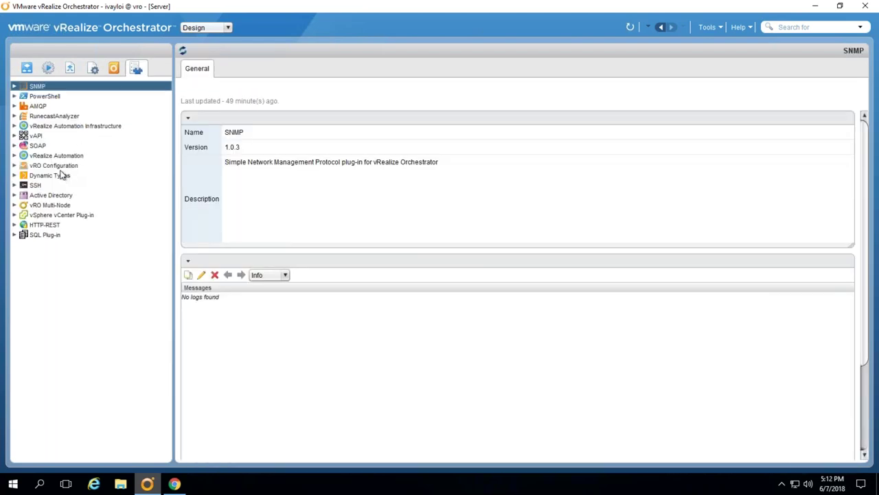
{"action": "double_click", "coordinate": [64, 117]}
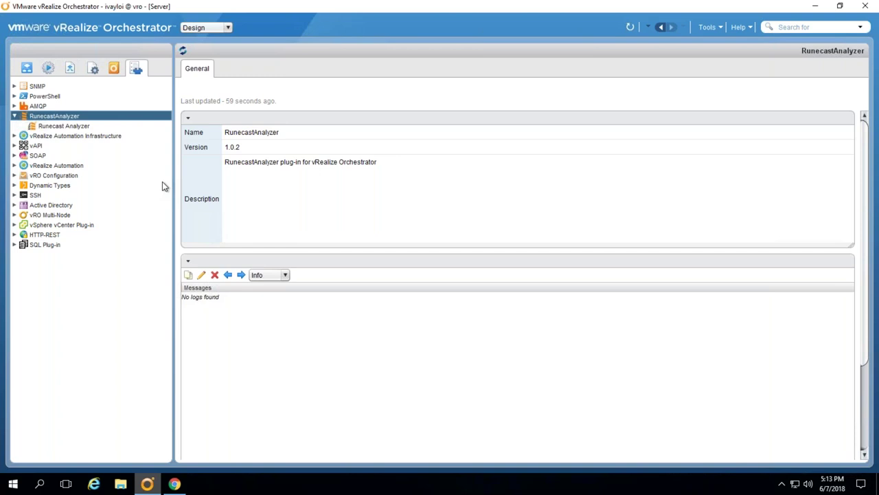
{"action": "left_click", "coordinate": [29, 73]}
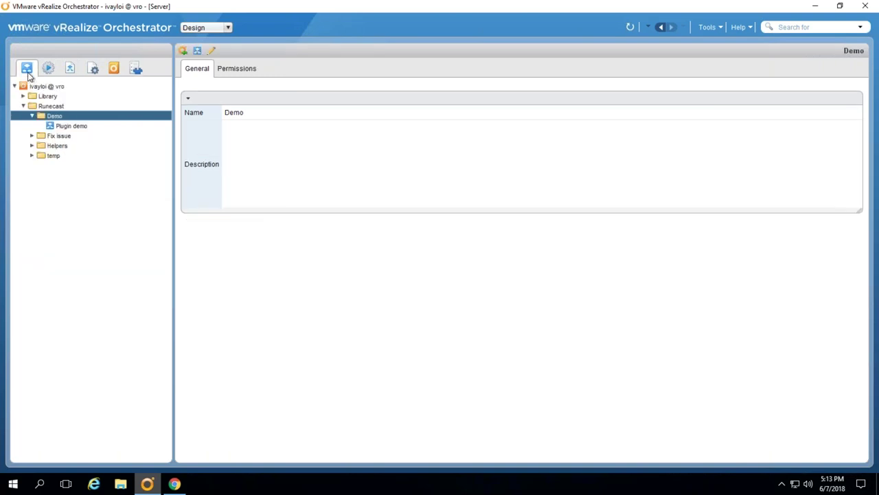
Collapse the Demo and Runecast folders and expand Library > RunecastAnalyzer > Configuration
{"action": "left_click", "coordinate": [33, 117]}
{"action": "left_click", "coordinate": [23, 107]}
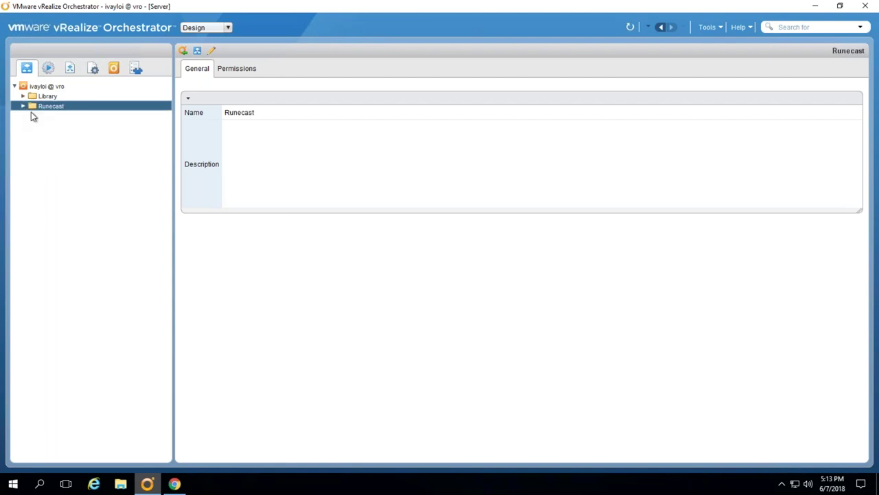
{"action": "left_click", "coordinate": [22, 96]}
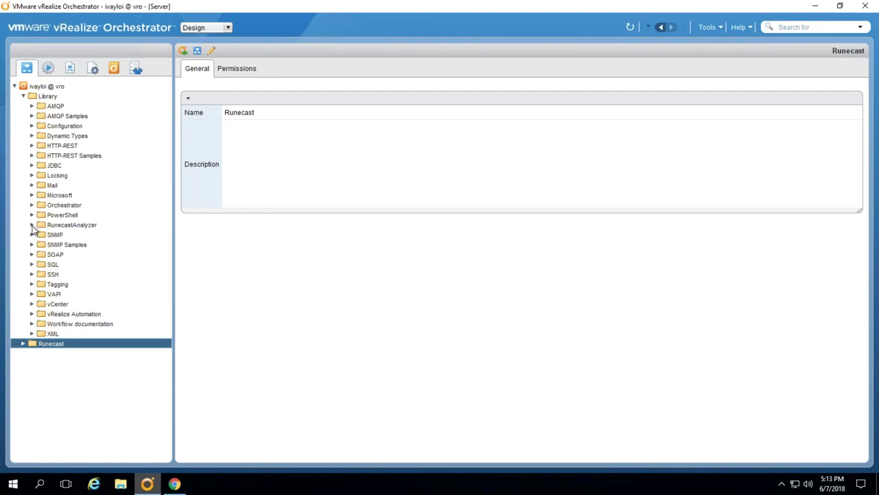
{"action": "left_click", "coordinate": [31, 225]}
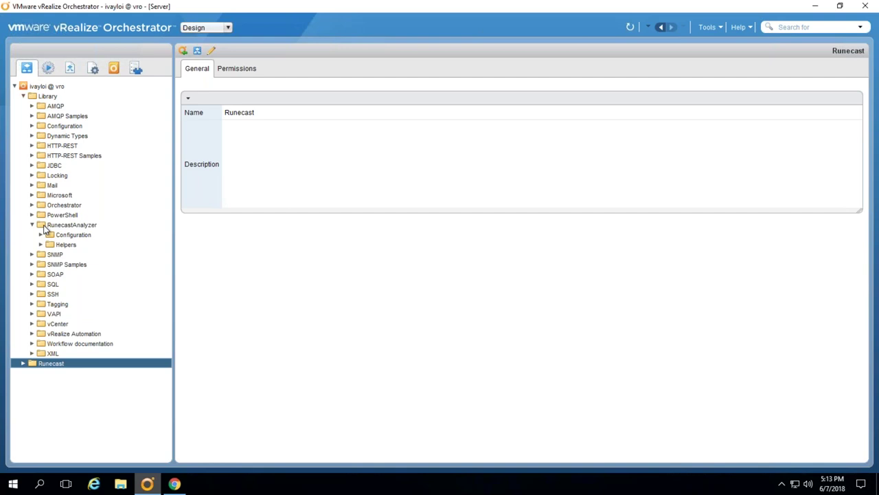
{"action": "left_click", "coordinate": [40, 235]}
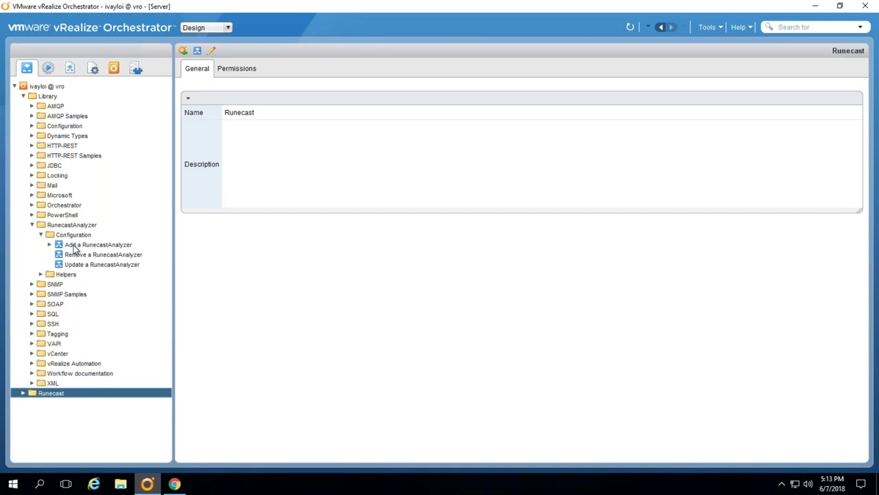
Preview the Add, Remove and Update a RunecastAnalyzer schemas, ending on Add a RunecastAnalyzer
{"action": "left_click", "coordinate": [76, 246]}
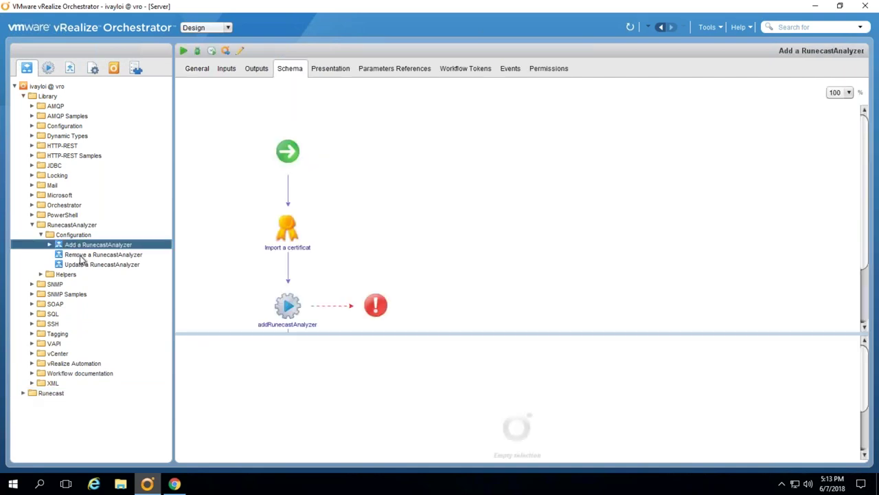
{"action": "left_click", "coordinate": [80, 255]}
{"action": "left_click", "coordinate": [81, 265]}
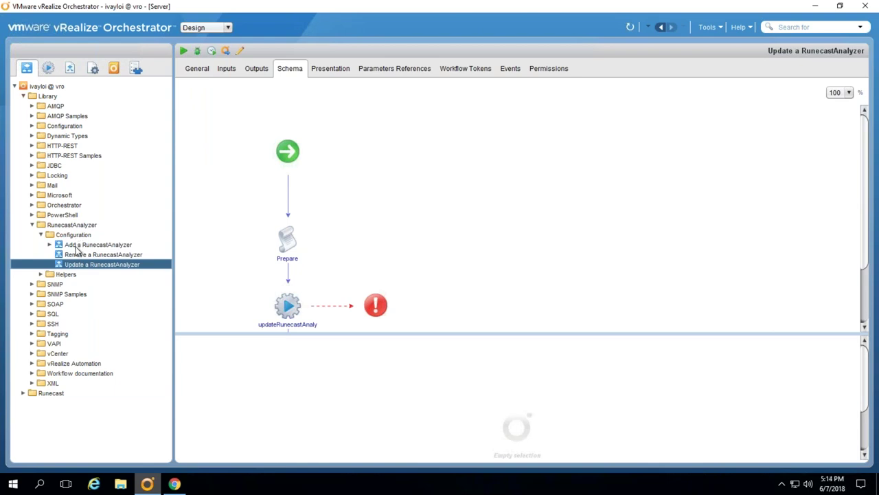
{"action": "left_click", "coordinate": [79, 245]}
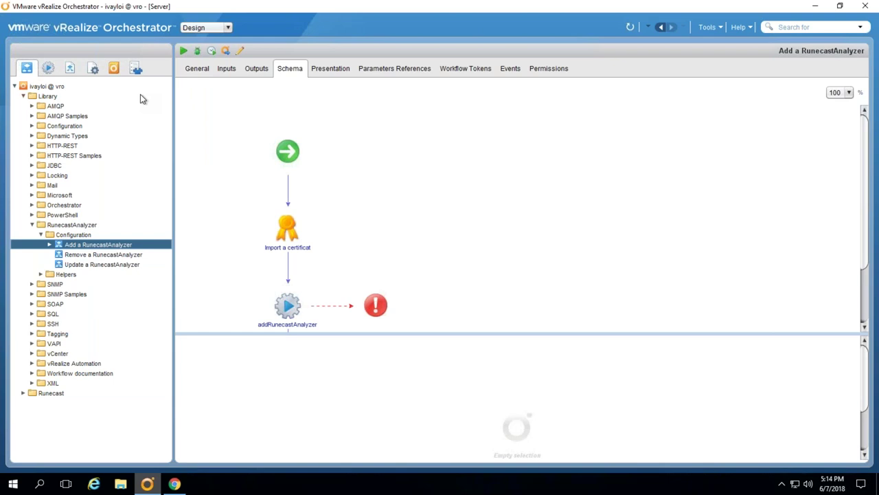
Start a run of the Add a RunecastAnalyzer workflow
{"action": "left_click", "coordinate": [184, 50]}
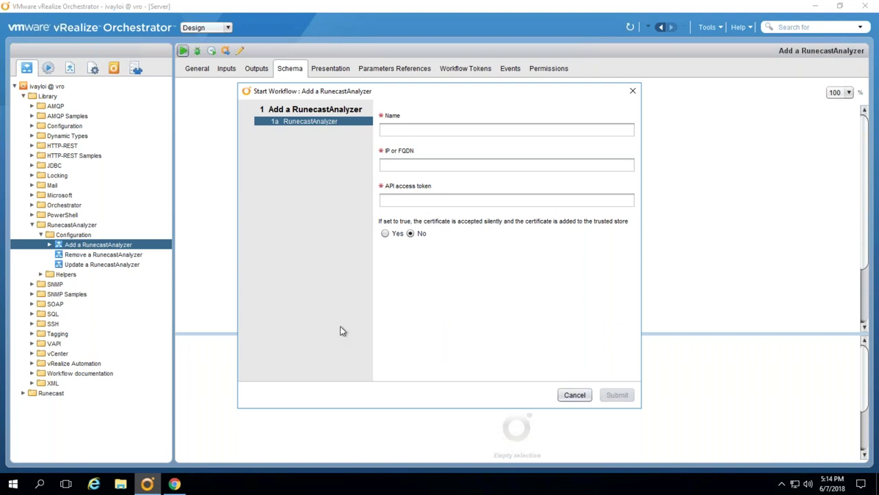
Cancel the run and view the Runecast Analyzer connection at runecast-demo.outer.space in Inventory
{"action": "left_click", "coordinate": [575, 395]}
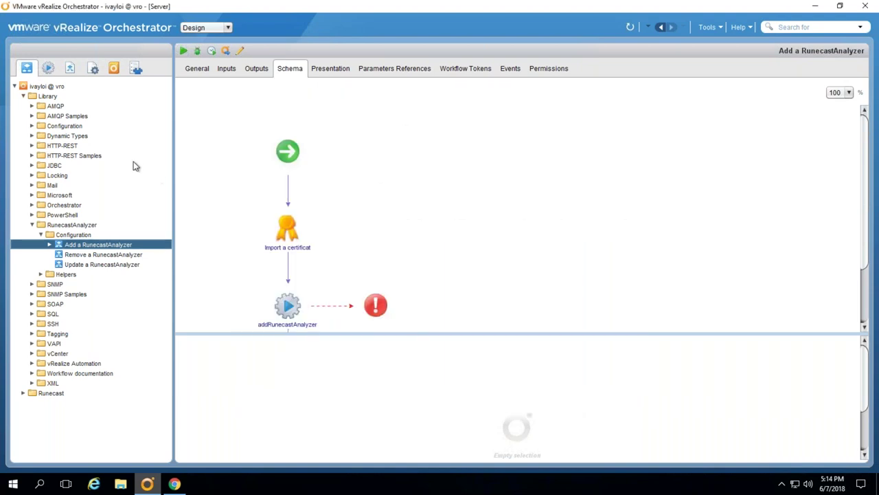
{"action": "left_click", "coordinate": [136, 68]}
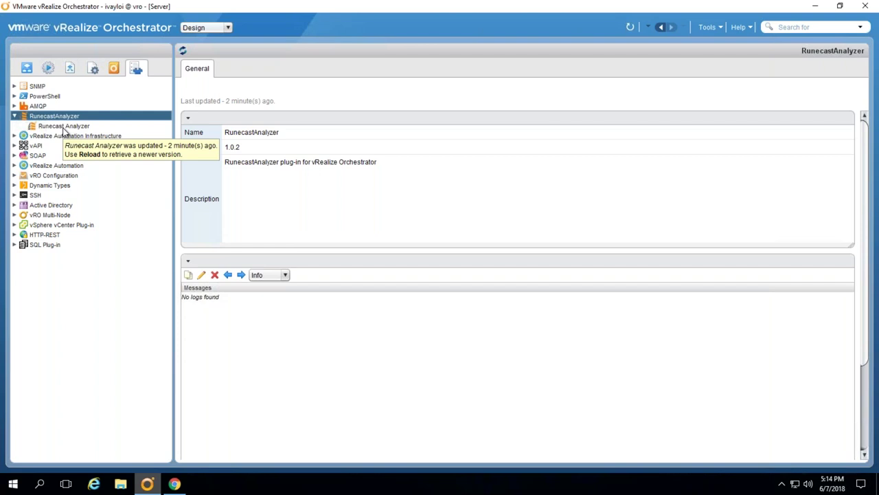
{"action": "left_click", "coordinate": [62, 127]}
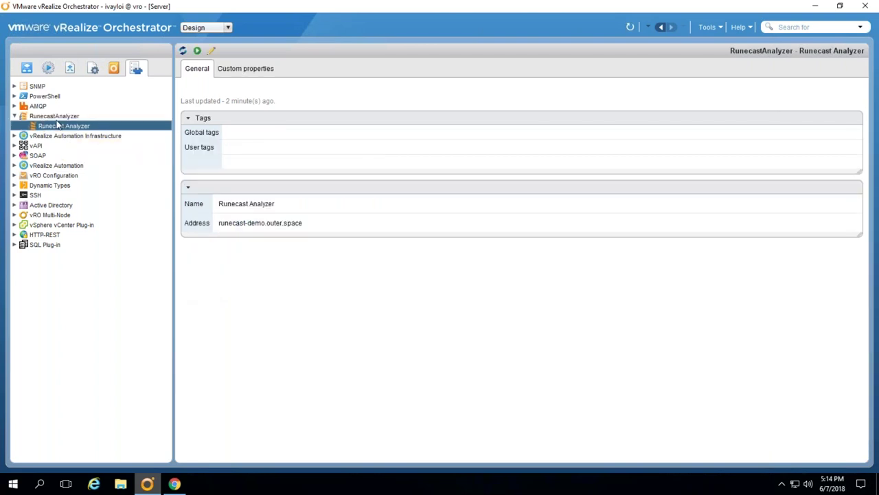
Back in the workflow library, expand the RunecastAnalyzer Helpers folder
{"action": "left_click", "coordinate": [27, 68]}
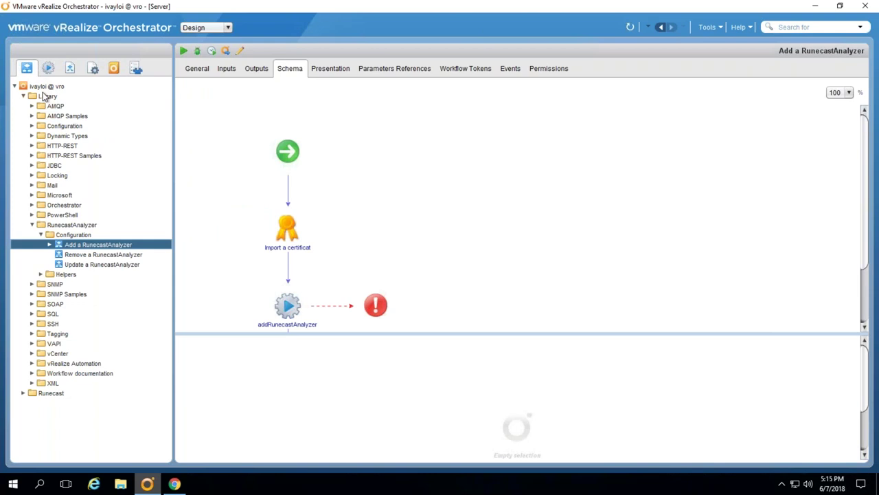
{"action": "left_click", "coordinate": [41, 275]}
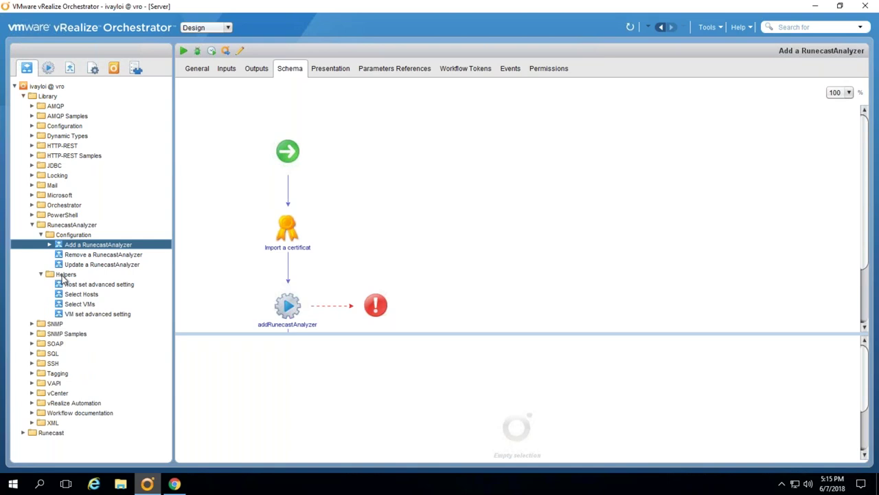
{"action": "left_click", "coordinate": [48, 69]}
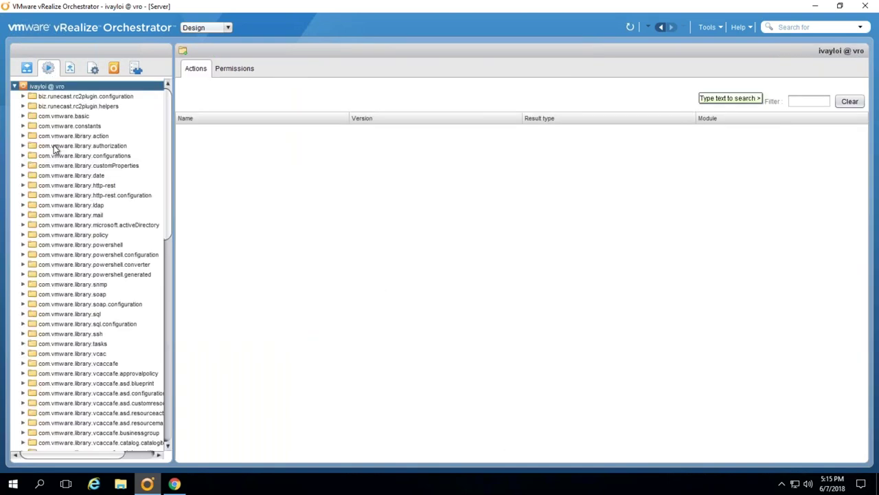
{"action": "left_click", "coordinate": [24, 107]}
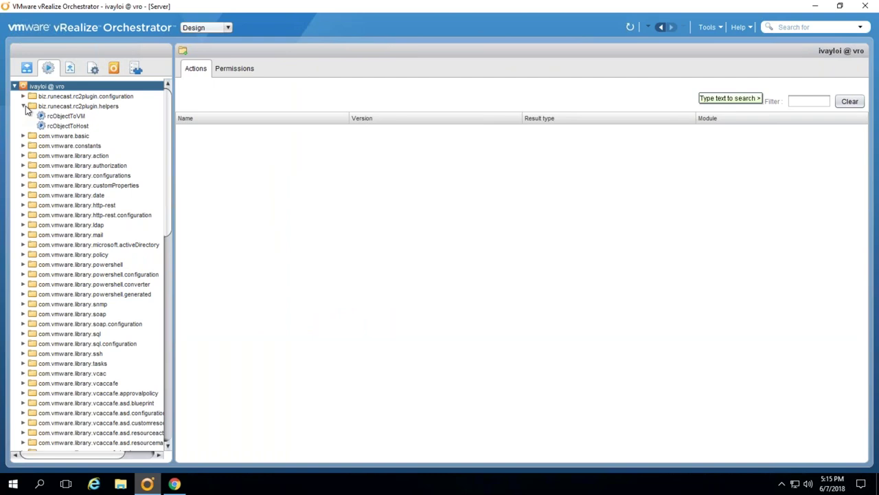
{"action": "left_click", "coordinate": [66, 116]}
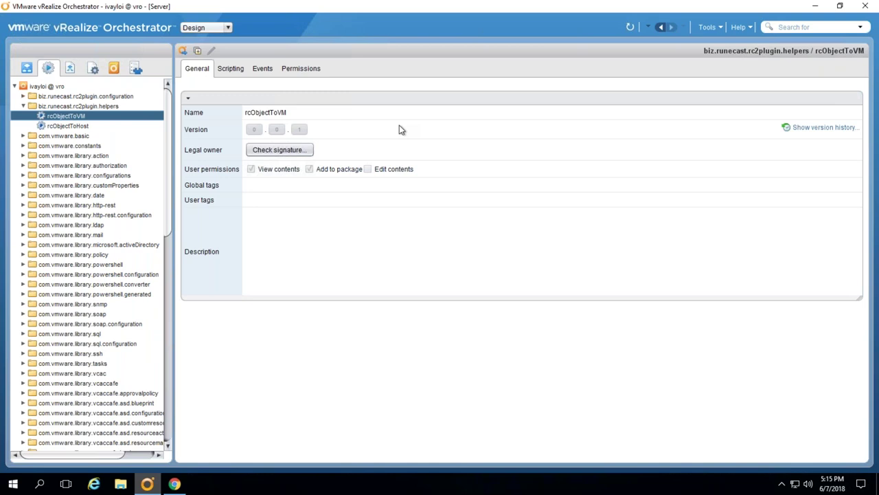
In the API Explorer, read the RunecastAnalyzer methods getAffectedByKB, getAffectedByKBinVC and scanVC
{"action": "left_click", "coordinate": [27, 68]}
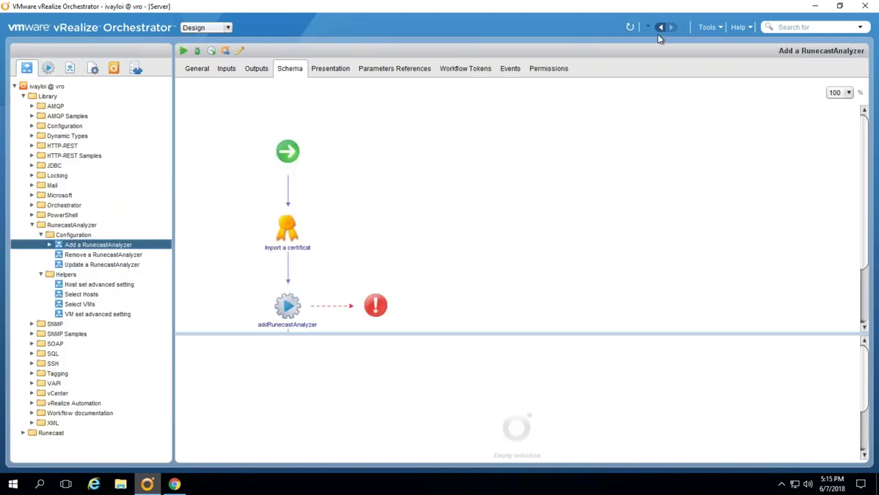
{"action": "left_click", "coordinate": [706, 26]}
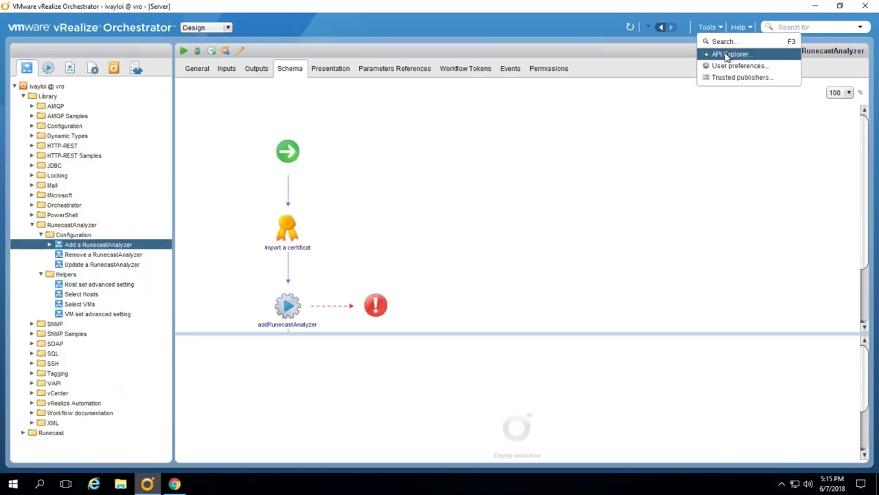
{"action": "left_click", "coordinate": [728, 54]}
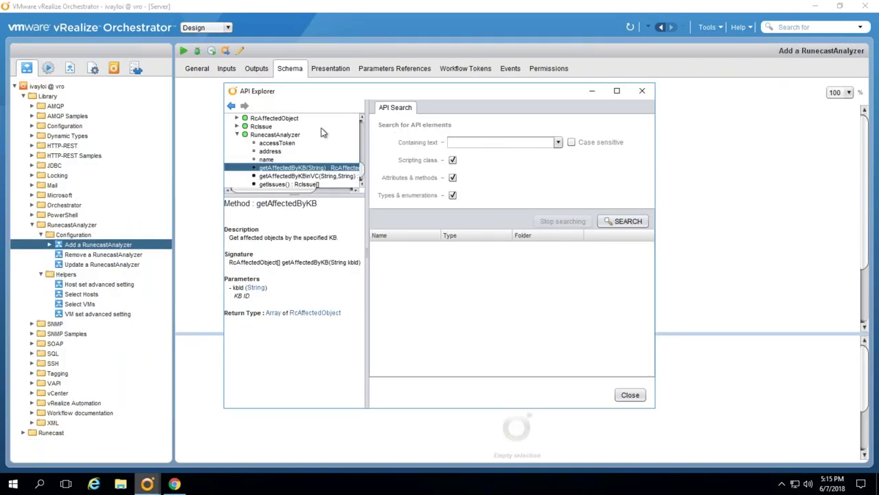
{"action": "left_click", "coordinate": [287, 136]}
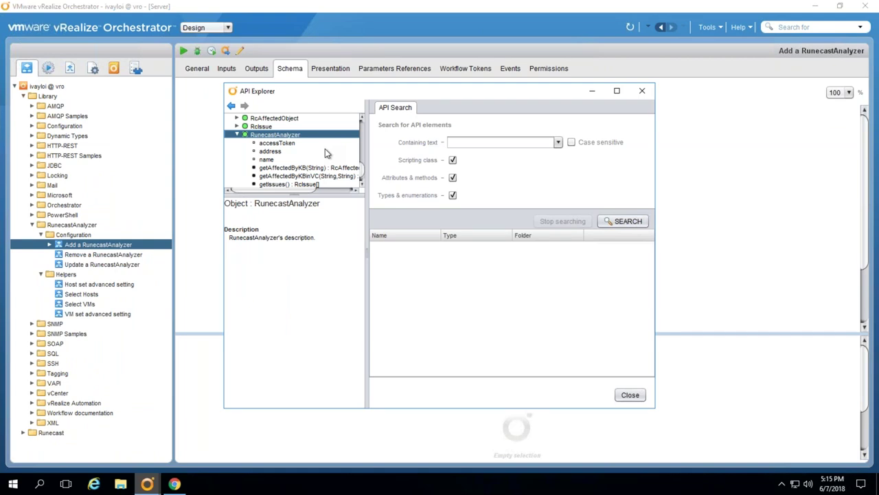
{"action": "scroll", "coordinate": [325, 149], "scroll_direction": "down", "scroll_amount": 1}
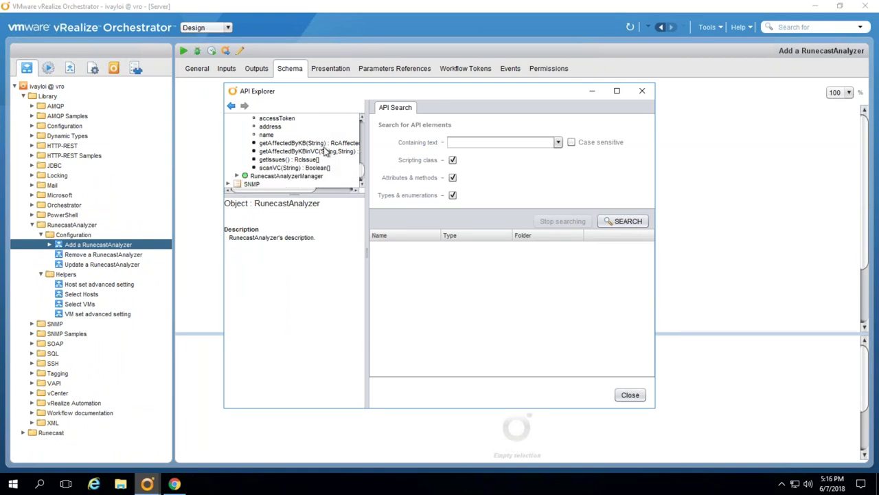
{"action": "left_click", "coordinate": [297, 144]}
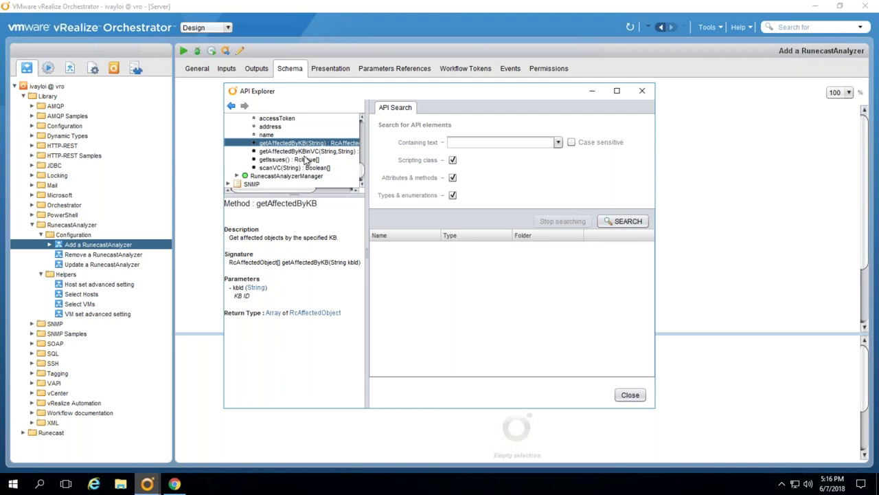
{"action": "left_click", "coordinate": [306, 152]}
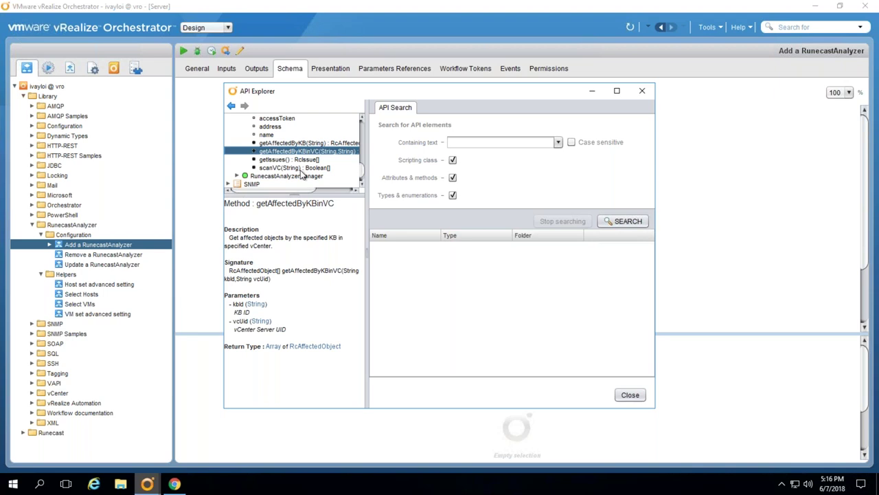
{"action": "left_click", "coordinate": [303, 168]}
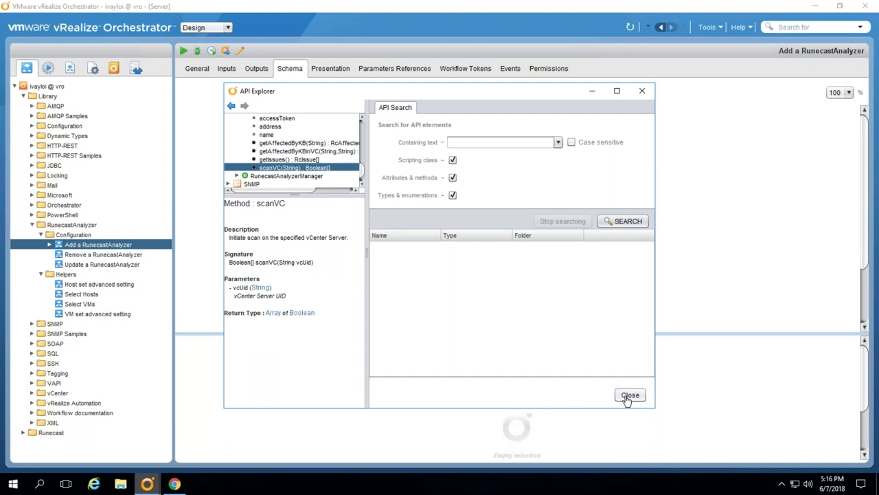
{"action": "scroll", "coordinate": [332, 173], "scroll_direction": "up", "scroll_amount": 1}
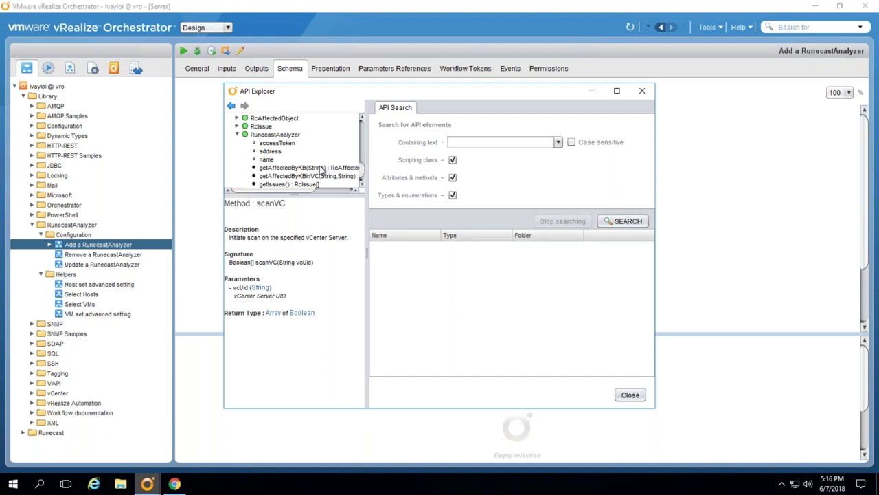
Close the API Explorer, collapse the Library tree, and open Runecast's Demo folder to show Plugin demo
{"action": "left_click", "coordinate": [629, 395]}
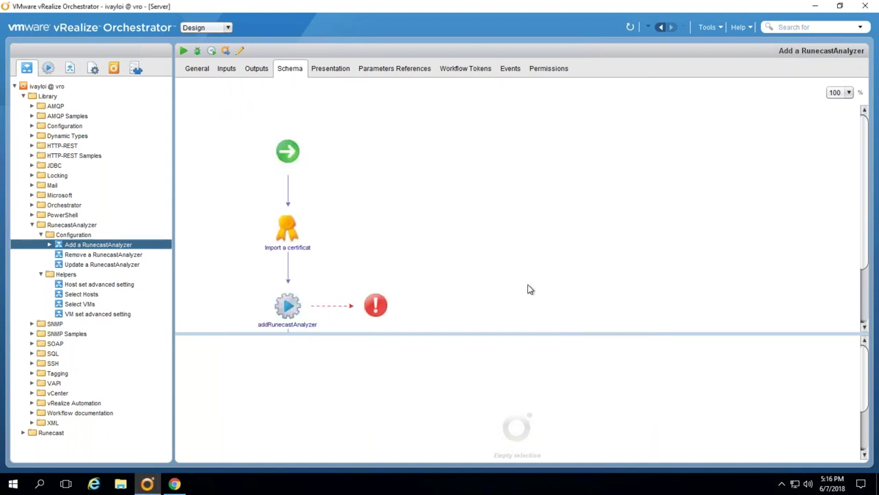
{"action": "left_click", "coordinate": [62, 236]}
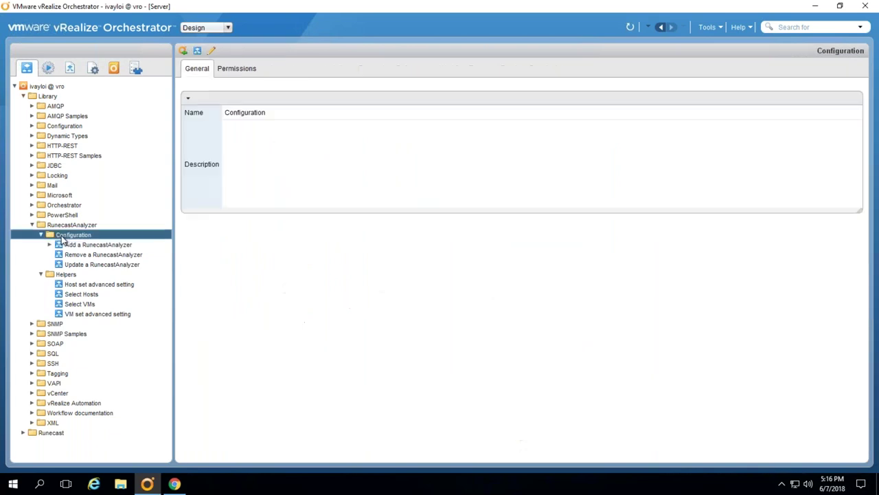
{"action": "left_click", "coordinate": [40, 234]}
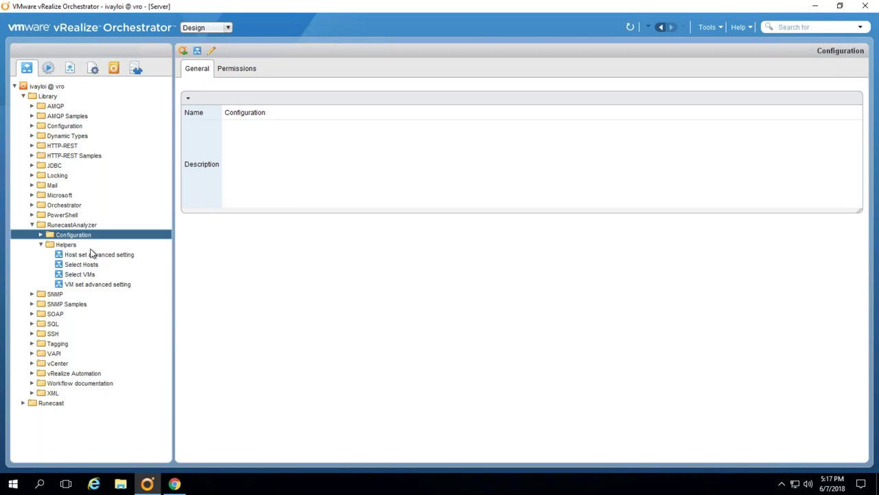
{"action": "left_click", "coordinate": [40, 245]}
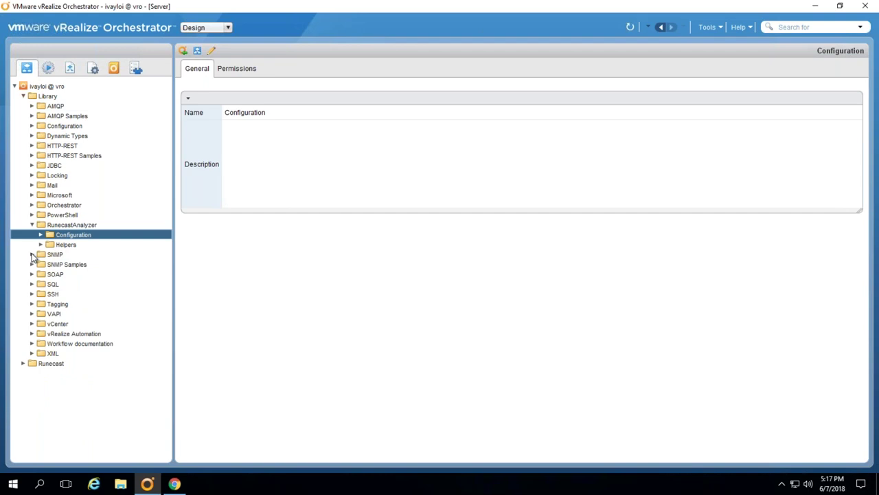
{"action": "left_click", "coordinate": [32, 225]}
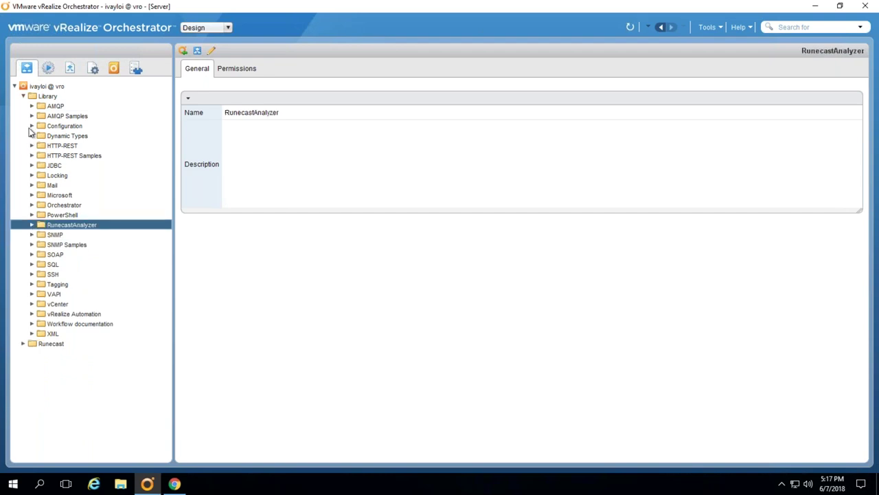
{"action": "left_click", "coordinate": [23, 96]}
{"action": "left_click", "coordinate": [22, 106]}
{"action": "double_click", "coordinate": [44, 118]}
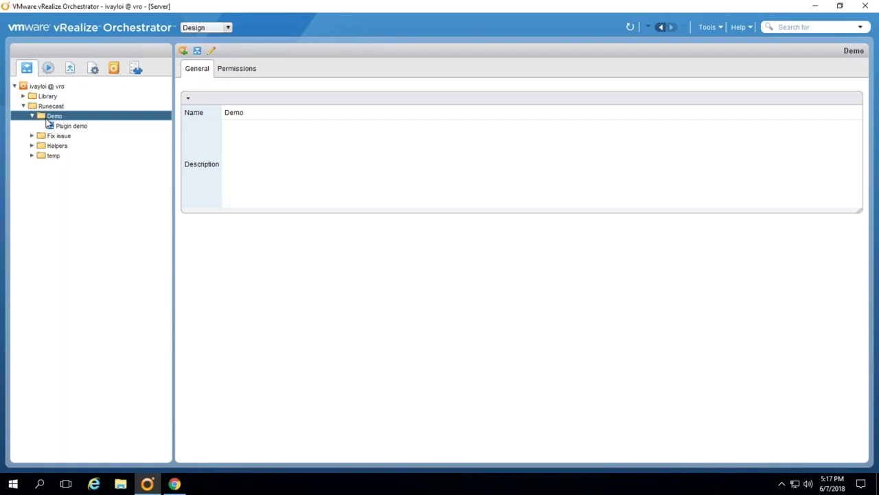
Start a new workflow in the Demo folder and copy KB number 1012225 from the Runecast page in Chrome
{"action": "right_click", "coordinate": [43, 119]}
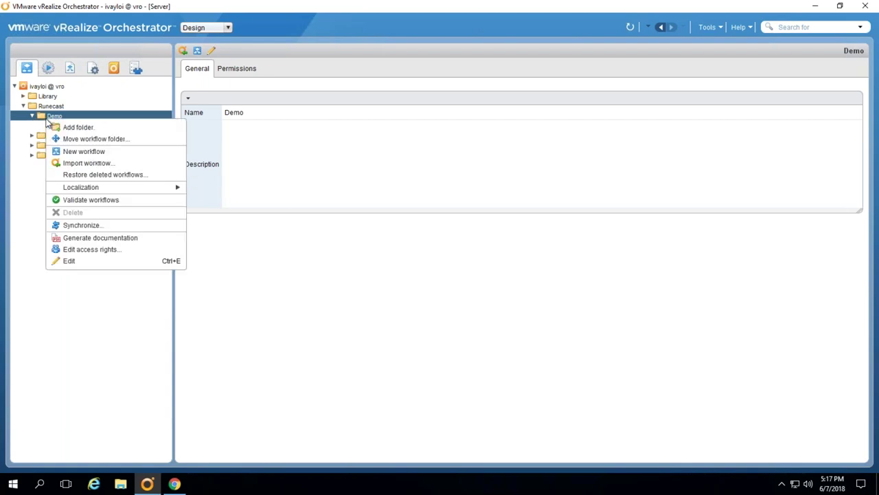
{"action": "left_click", "coordinate": [84, 151]}
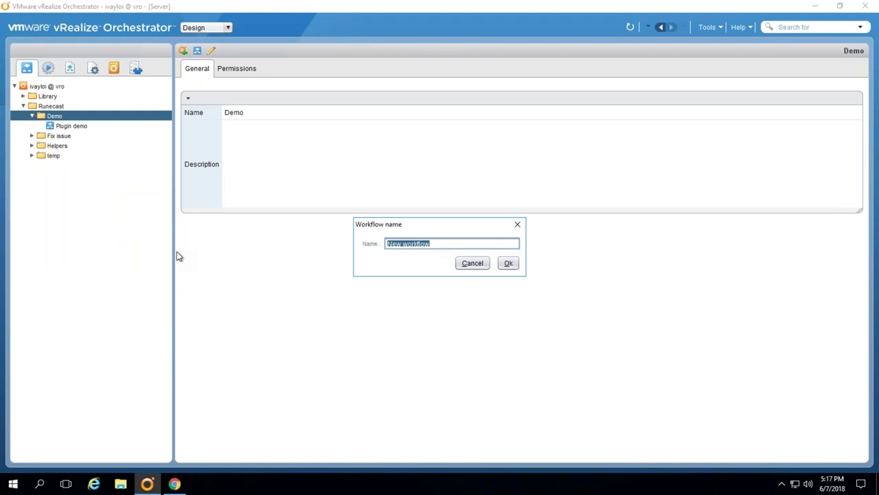
{"action": "left_click", "coordinate": [175, 483]}
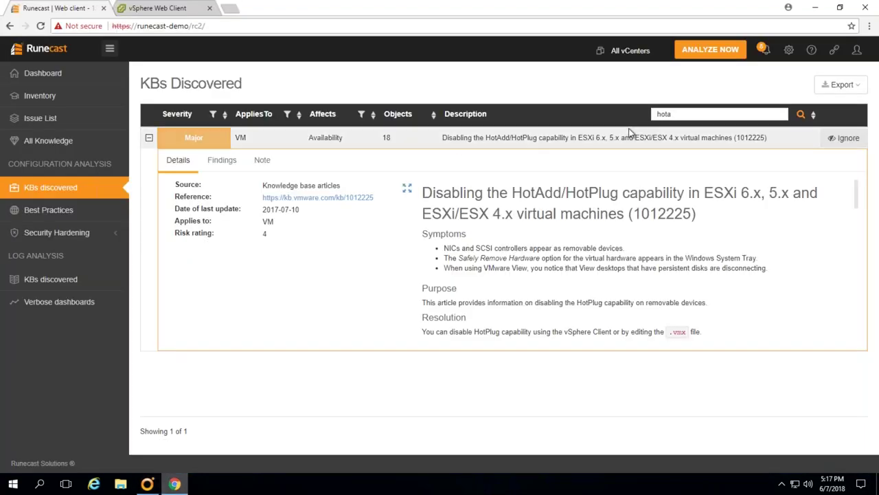
{"action": "double_click", "coordinate": [665, 210]}
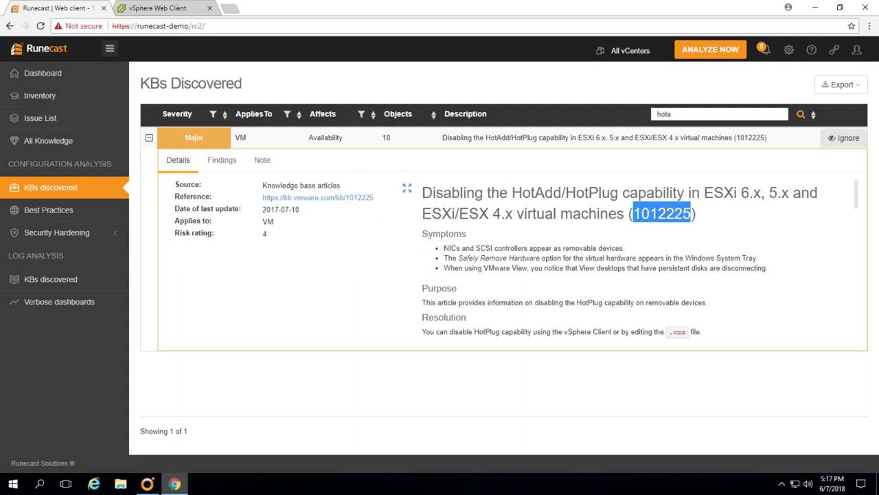
{"action": "left_click", "coordinate": [815, 7]}
{"action": "double_click", "coordinate": [452, 239]}
{"action": "left_click", "coordinate": [452, 239]}
Name the new workflow 'Fix KB1012225' using the pasted KB number, and confirm
{"action": "key", "text": "ctrl+a"}
{"action": "type", "text": "Fix"}
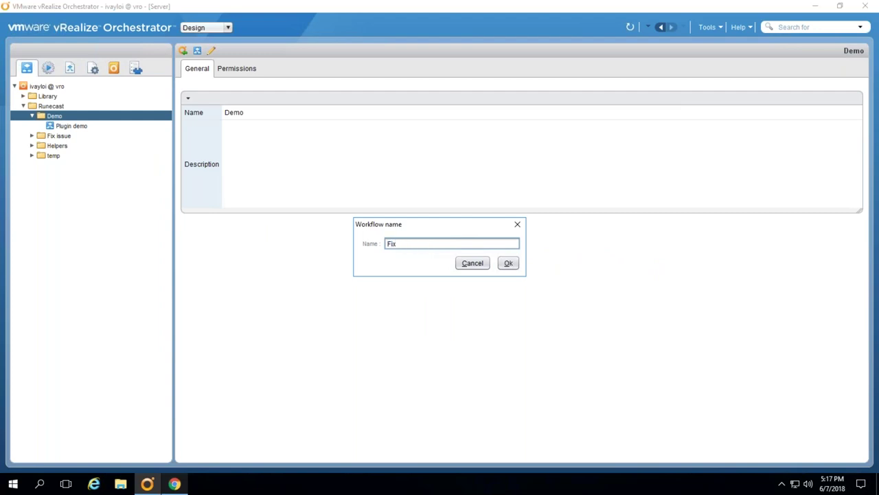
{"action": "key", "text": "ctrl+v"}
{"action": "type", "text": "KB"}
{"action": "left_click", "coordinate": [509, 264]}
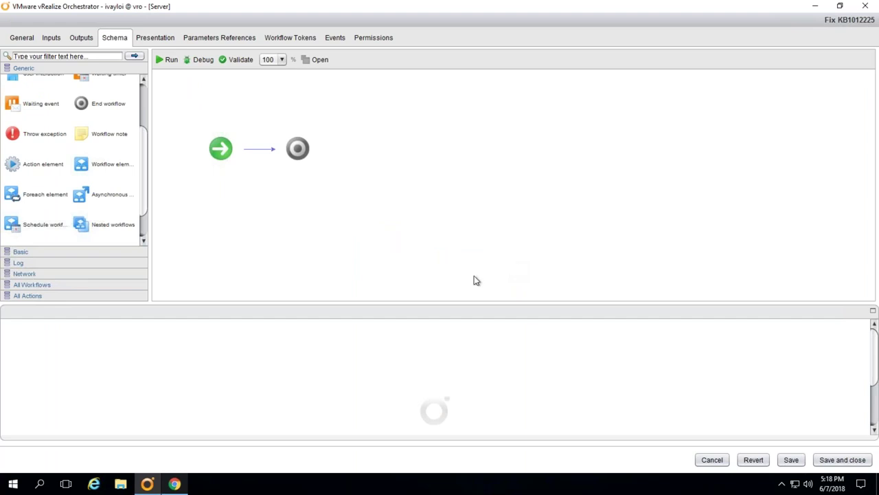
Add a workflow attribute named rc of type RunecastAnalyzer:RunecastAnalyzer
{"action": "left_click", "coordinate": [21, 40]}
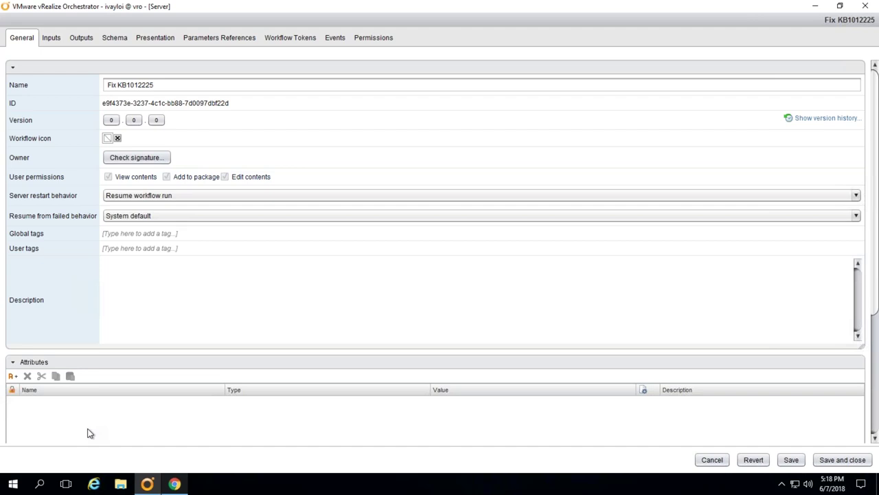
{"action": "left_click", "coordinate": [12, 376]}
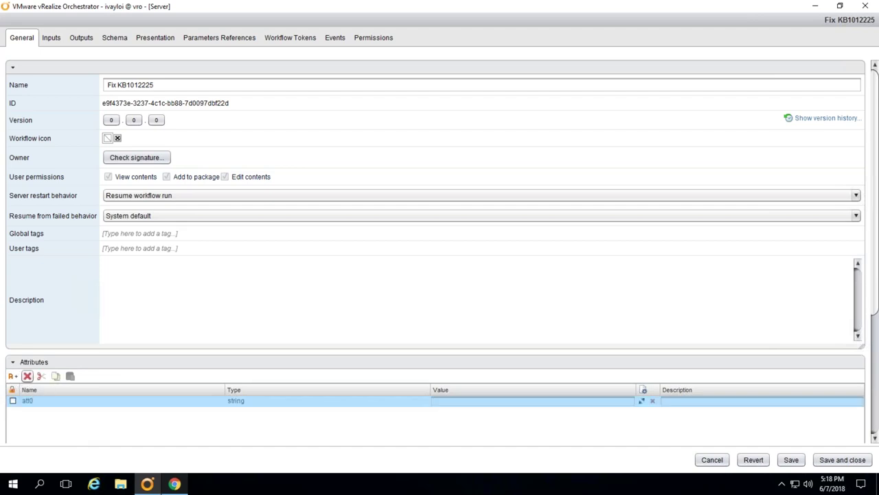
{"action": "left_click", "coordinate": [30, 402]}
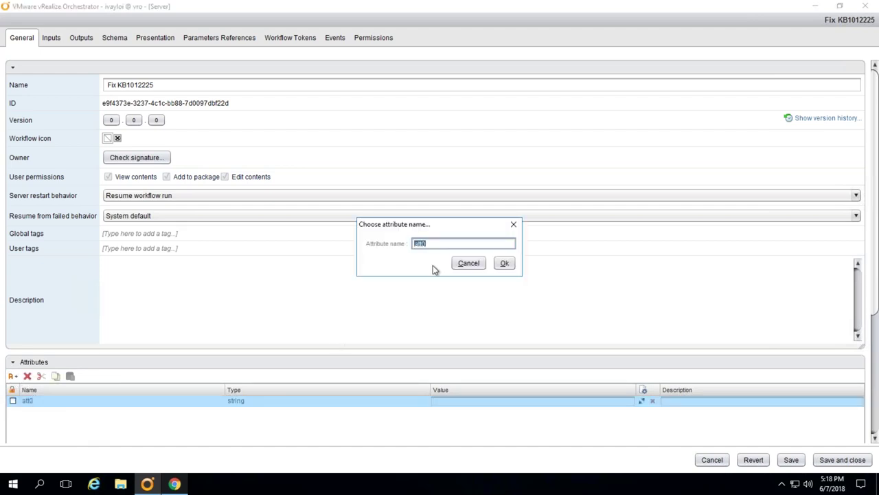
{"action": "type", "text": "rc"}
{"action": "left_click", "coordinate": [504, 263]}
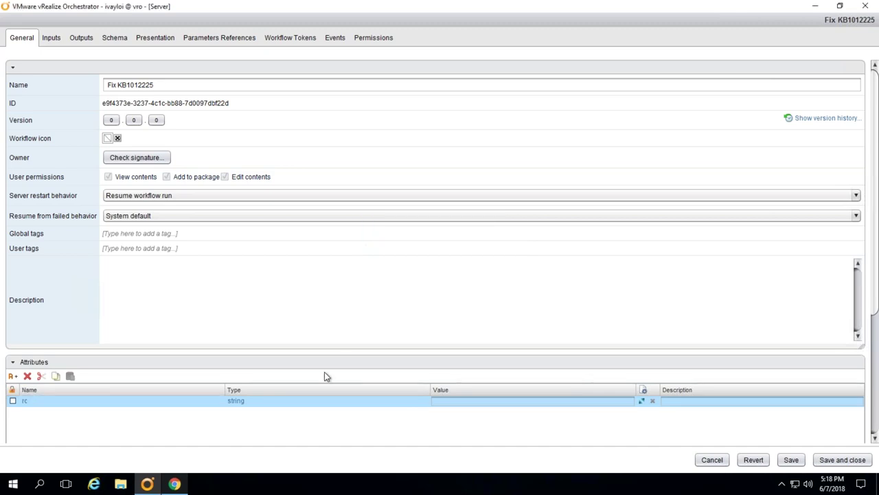
{"action": "left_click", "coordinate": [240, 404]}
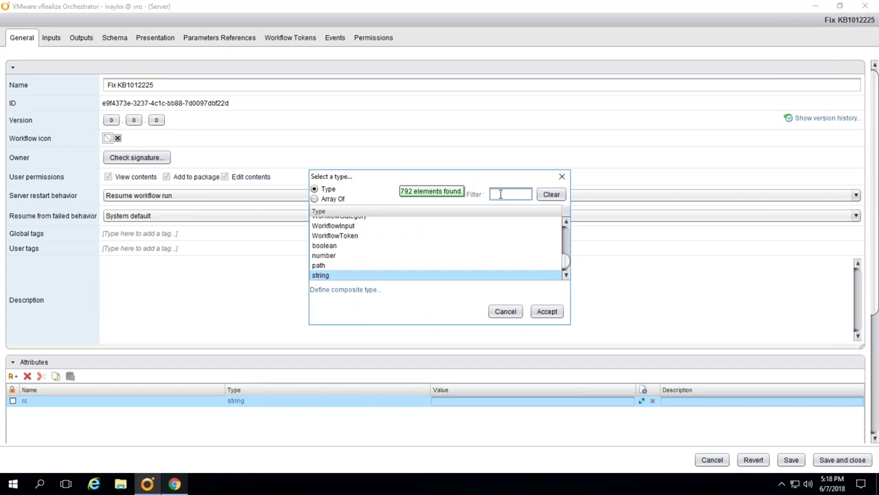
{"action": "type", "text": "Runecas"}
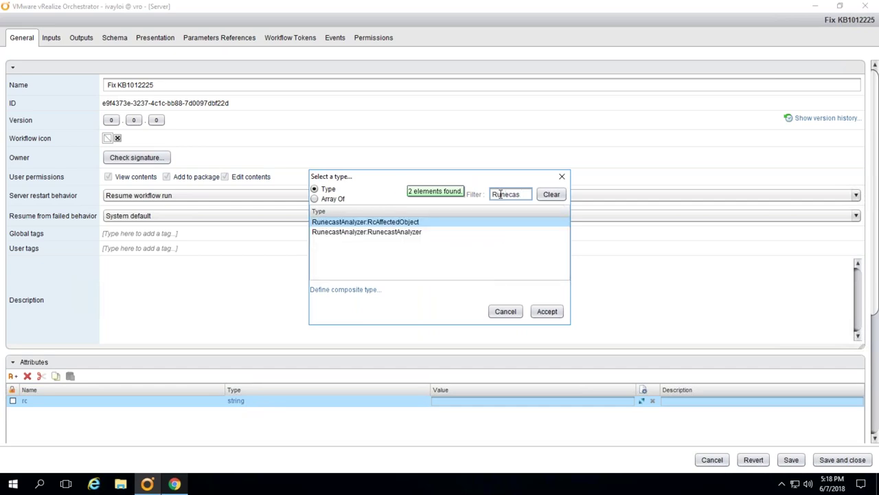
{"action": "double_click", "coordinate": [416, 234]}
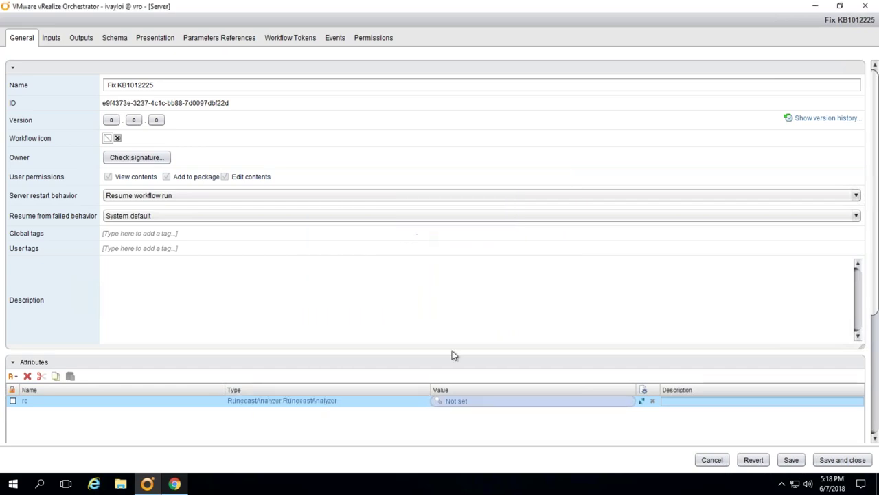
Set the rc attribute's value to the Runecast Analyzer instance
{"action": "left_click", "coordinate": [456, 406]}
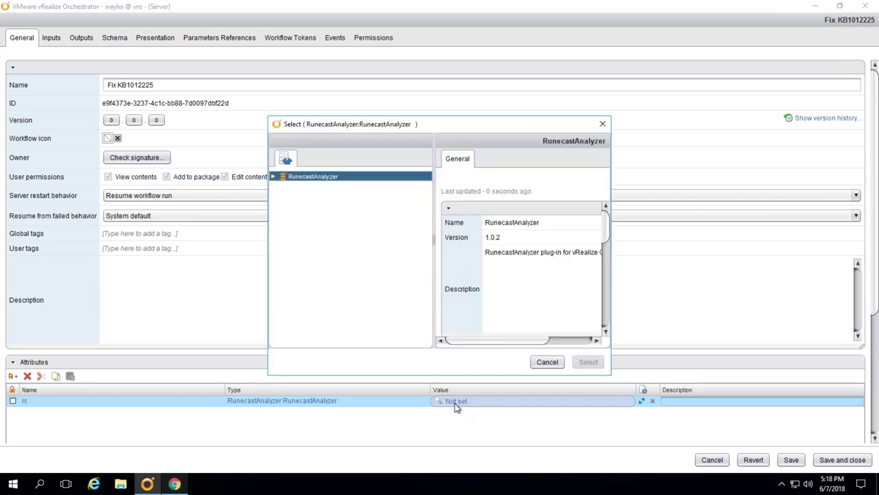
{"action": "left_click", "coordinate": [274, 178]}
{"action": "left_click", "coordinate": [316, 187]}
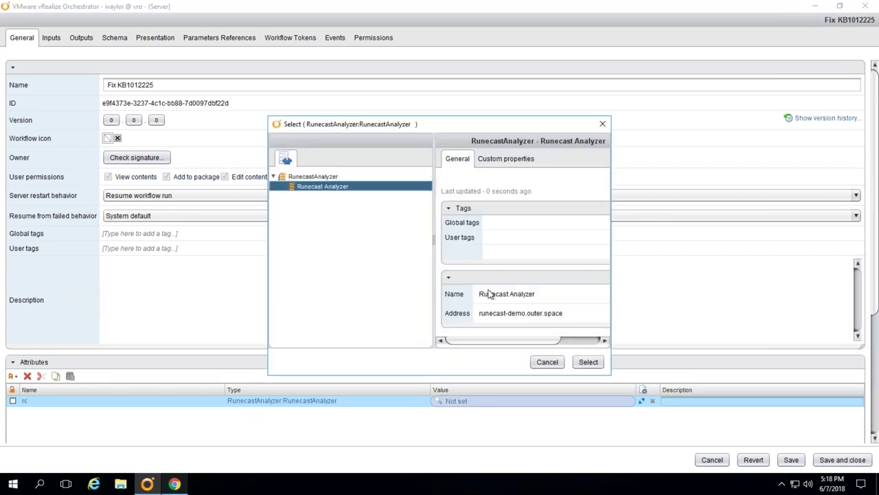
{"action": "left_click", "coordinate": [589, 364]}
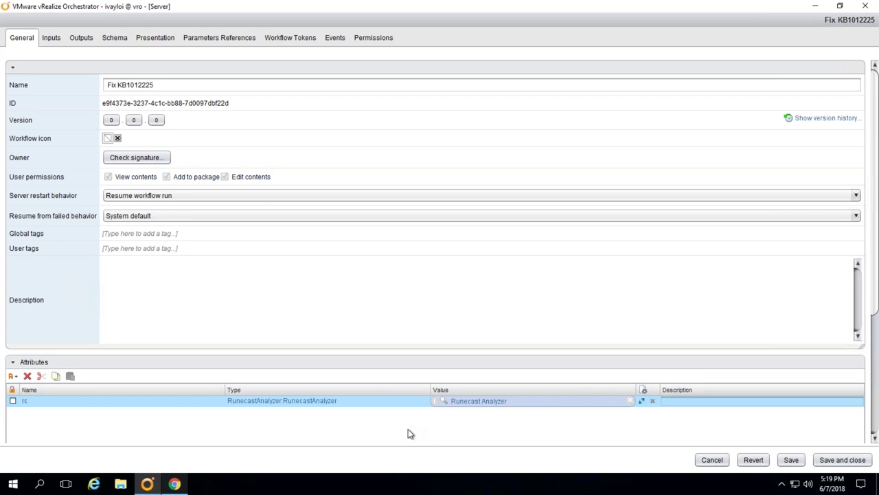
Add a second attribute named affected of type Array/RunecastAnalyzer:RcAffectedObject
{"action": "left_click", "coordinate": [12, 376]}
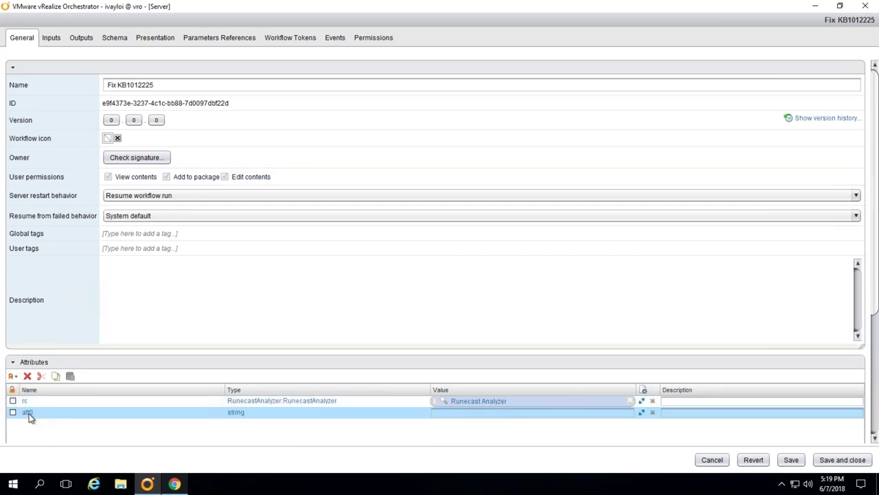
{"action": "left_click", "coordinate": [28, 413]}
{"action": "type", "text": "affected"}
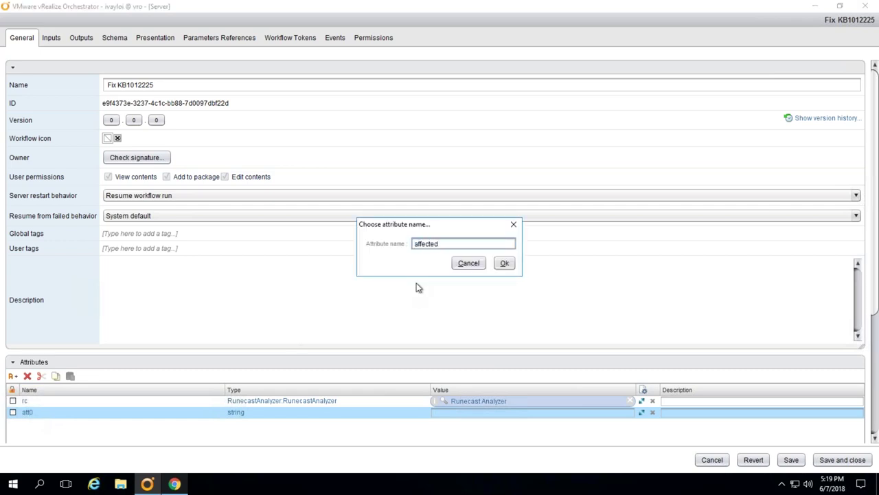
{"action": "left_click", "coordinate": [511, 264]}
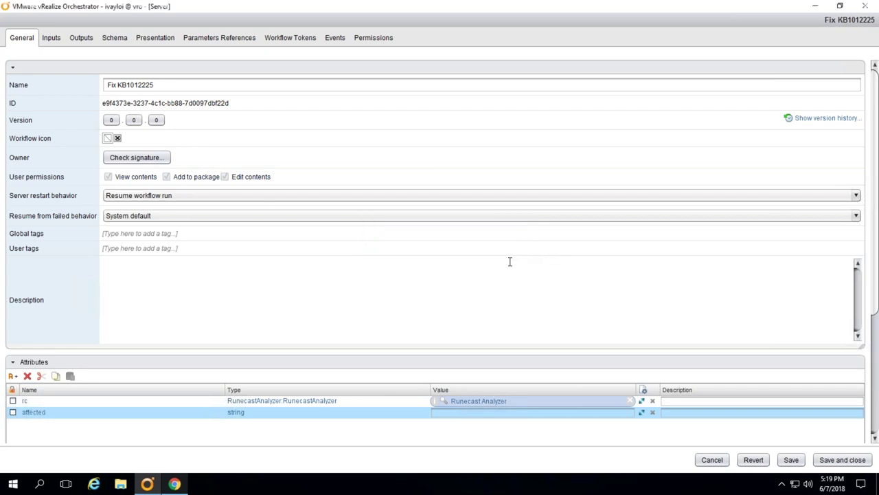
{"action": "left_click", "coordinate": [241, 415]}
{"action": "left_click", "coordinate": [320, 198]}
{"action": "left_click", "coordinate": [509, 197]}
{"action": "type", "text": "Rcaff"}
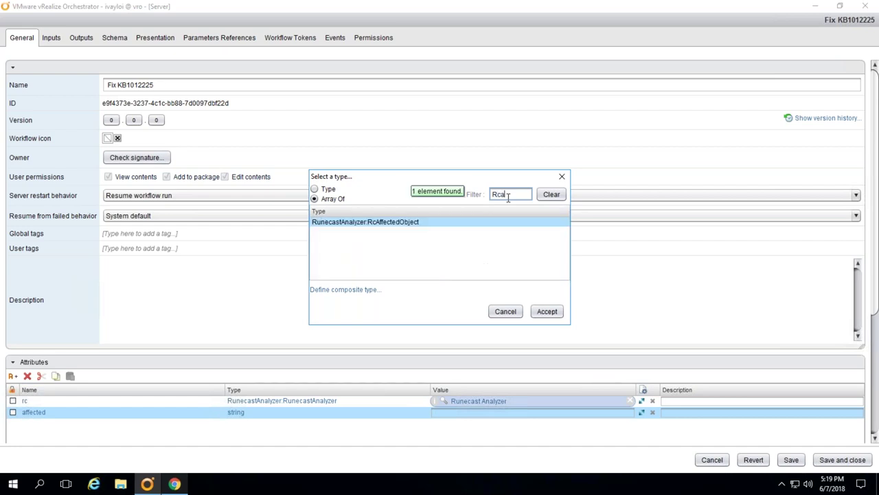
{"action": "double_click", "coordinate": [439, 223]}
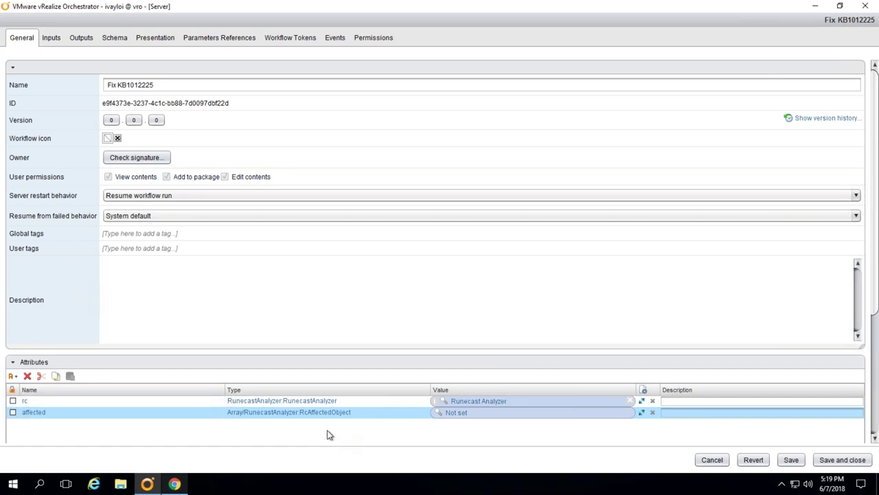
Insert a scriptable task between start and end and name it 'Get affected objects'
{"action": "left_click", "coordinate": [114, 38]}
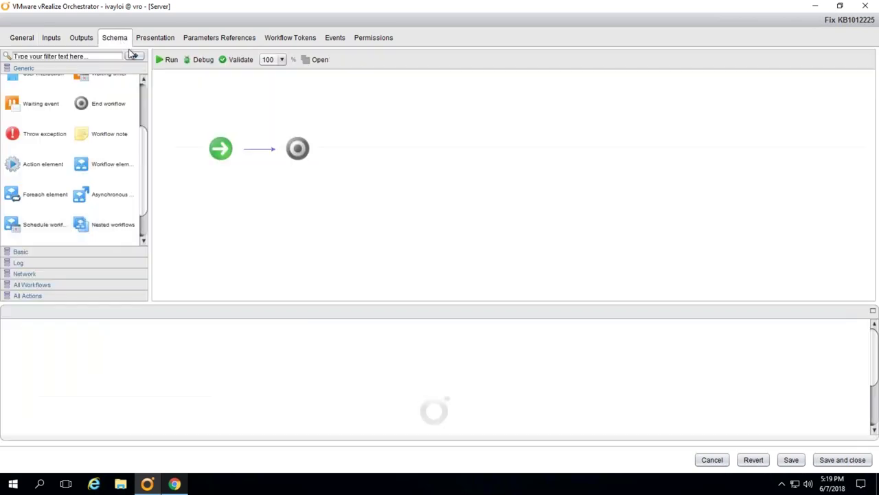
{"action": "scroll", "coordinate": [75, 149], "scroll_direction": "up", "scroll_amount": 4}
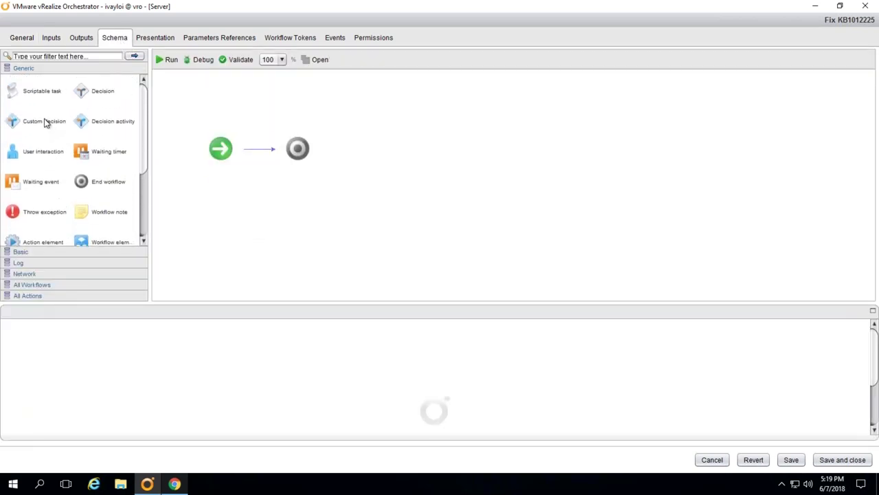
{"action": "left_click_drag", "start_coordinate": [15, 93], "coordinate": [263, 159]}
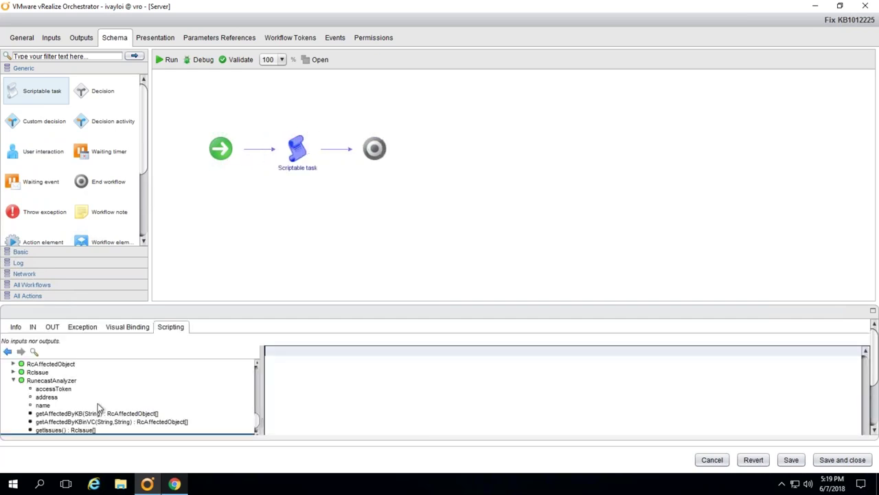
{"action": "left_click", "coordinate": [15, 327]}
{"action": "triple_click", "coordinate": [140, 347]}
{"action": "left_click", "coordinate": [141, 347]}
{"action": "left_click_drag", "start_coordinate": [140, 347], "coordinate": [56, 346]}
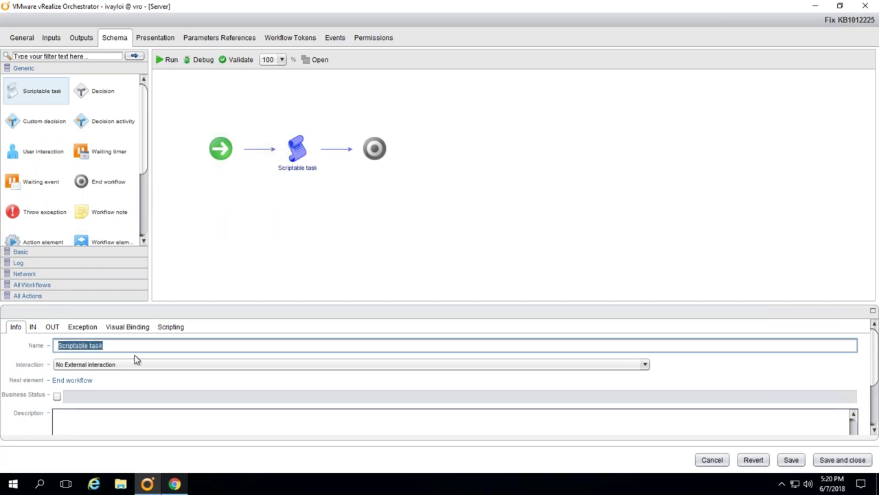
{"action": "type", "text": "Get affected objects"}
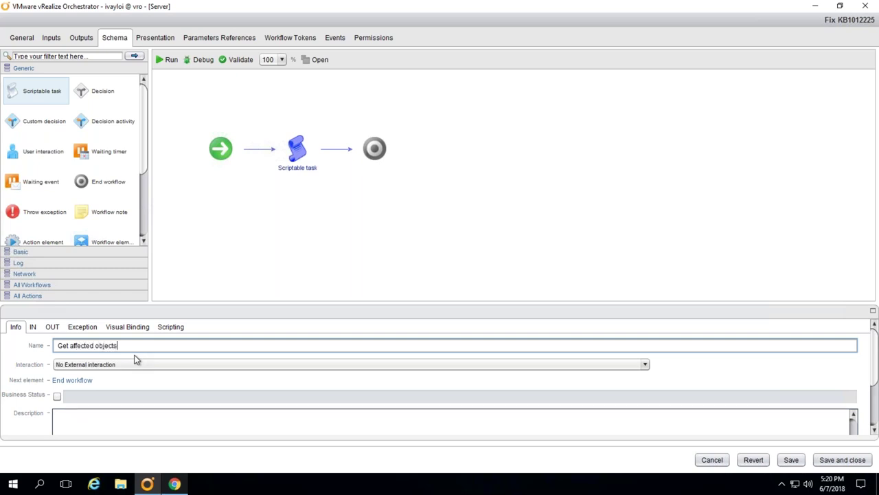
Bind the rc attribute as the task's input parameter
{"action": "left_click", "coordinate": [33, 328]}
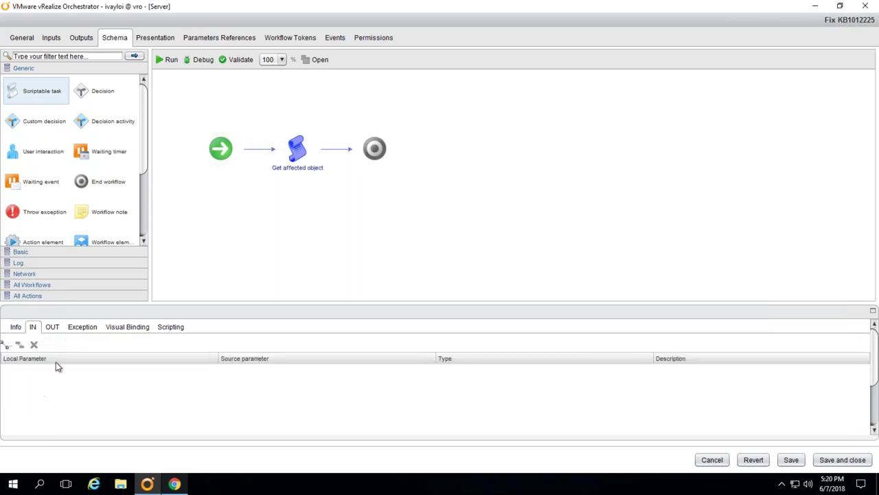
{"action": "left_click", "coordinate": [6, 346]}
{"action": "left_click", "coordinate": [274, 204]}
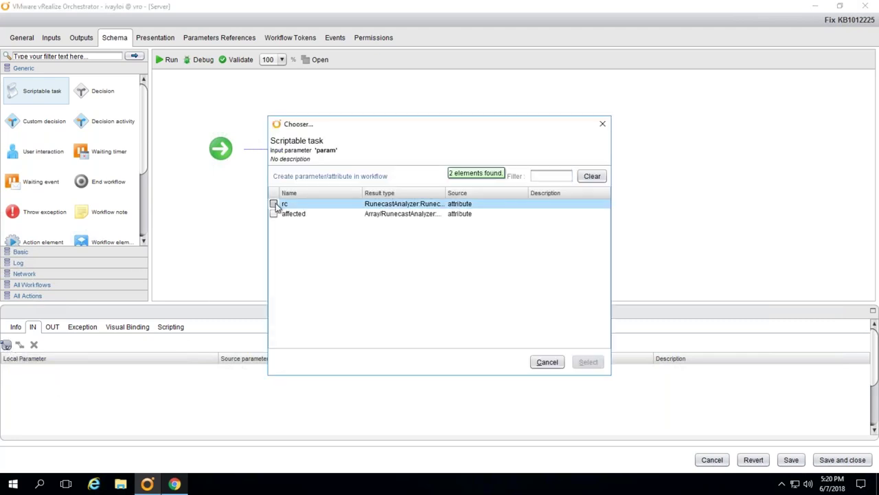
{"action": "left_click", "coordinate": [584, 364]}
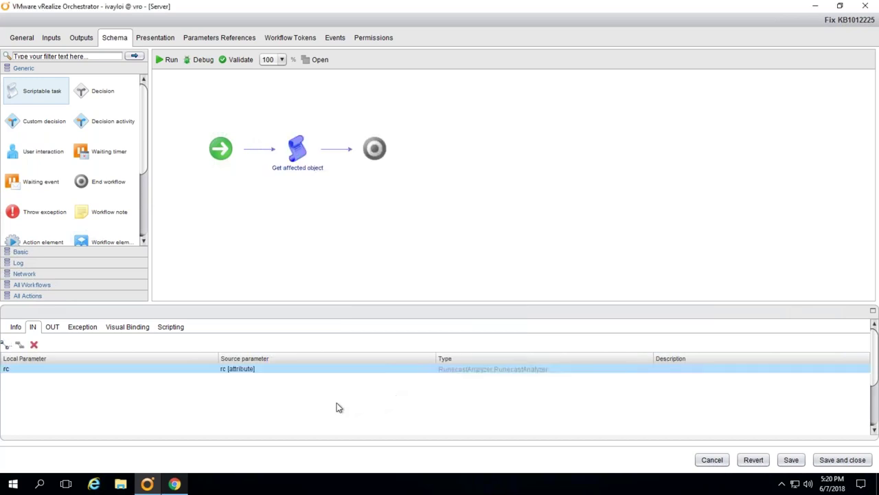
Bind the affected attribute as the task's output parameter
{"action": "left_click", "coordinate": [58, 330]}
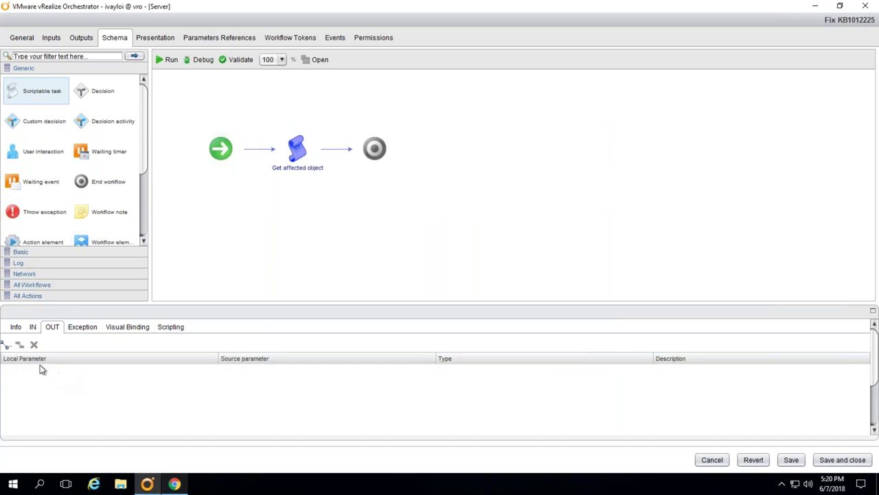
{"action": "left_click", "coordinate": [6, 344]}
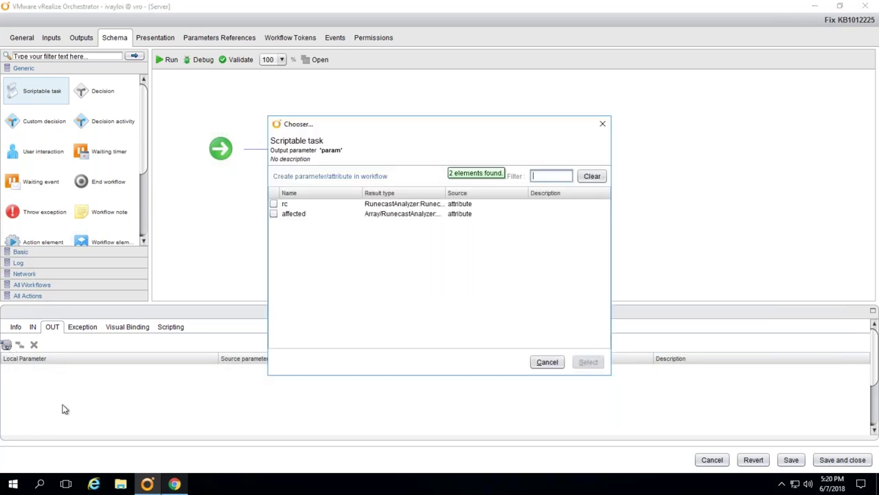
{"action": "left_click", "coordinate": [275, 213]}
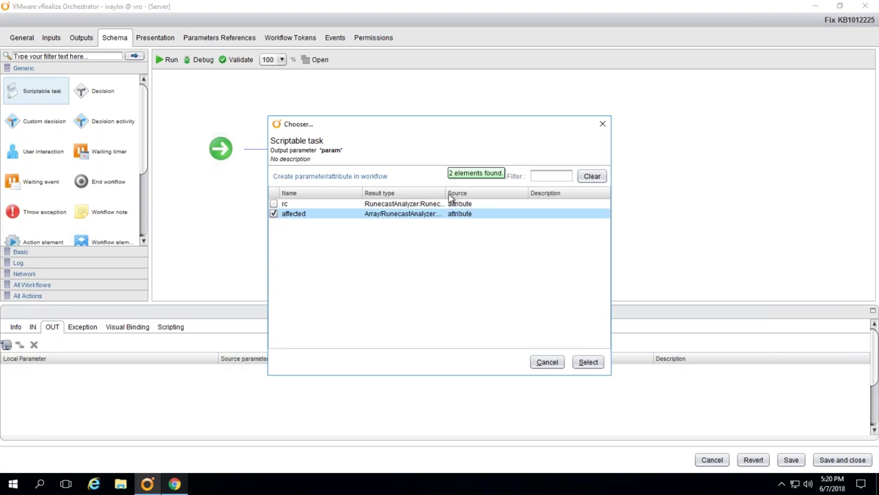
{"action": "left_click_drag", "start_coordinate": [446, 193], "coordinate": [493, 193]}
{"action": "left_click", "coordinate": [586, 364]}
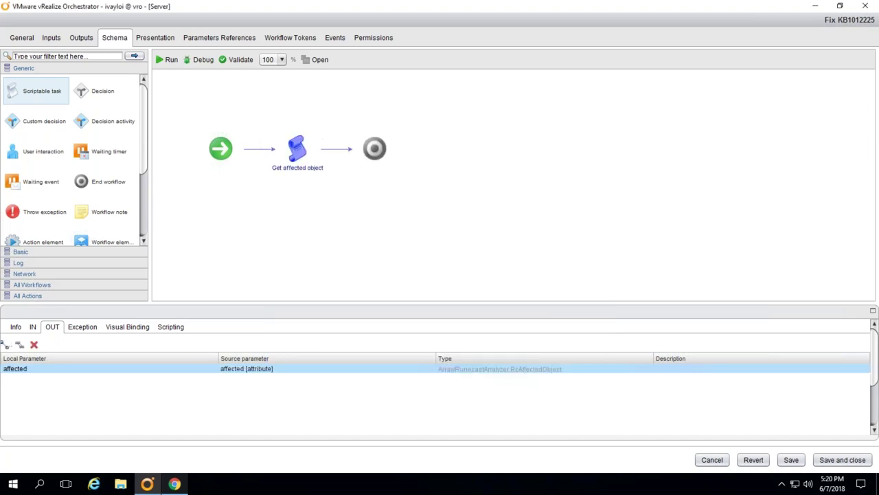
Write the script affected = rc.getAffectedByKB("1012225"); with the KB number pasted from Runecast
{"action": "left_click", "coordinate": [178, 328]}
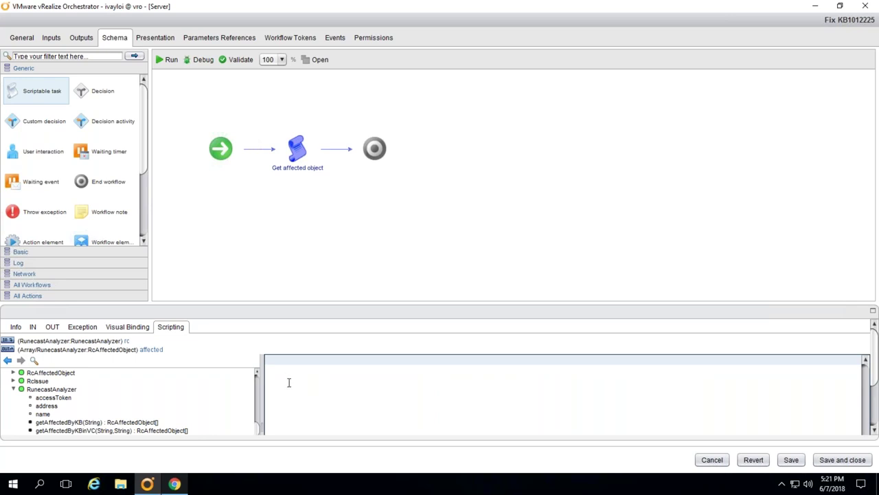
{"action": "left_click", "coordinate": [151, 349]}
{"action": "type", "text": "= rc.getAffectedB"}
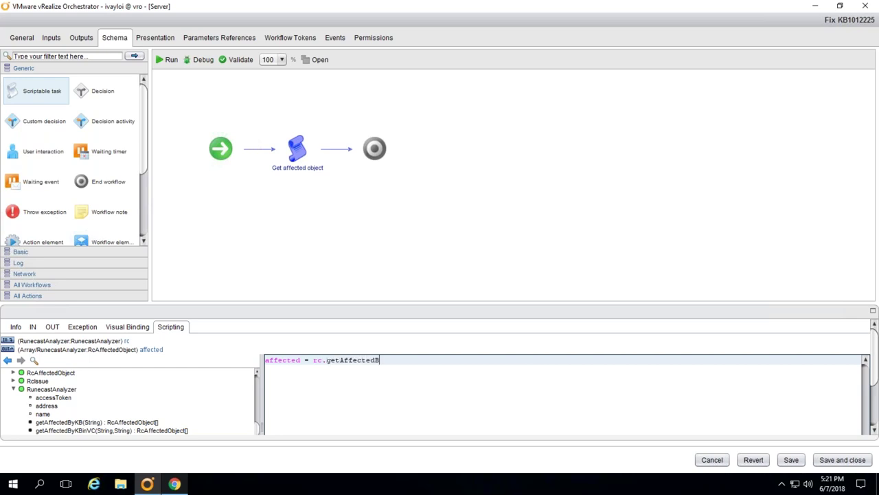
{"action": "type", "text": "yKB();"}
{"action": "left_click", "coordinate": [397, 360]}
{"action": "type", "text": "\"\");"}
{"action": "left_click", "coordinate": [180, 483]}
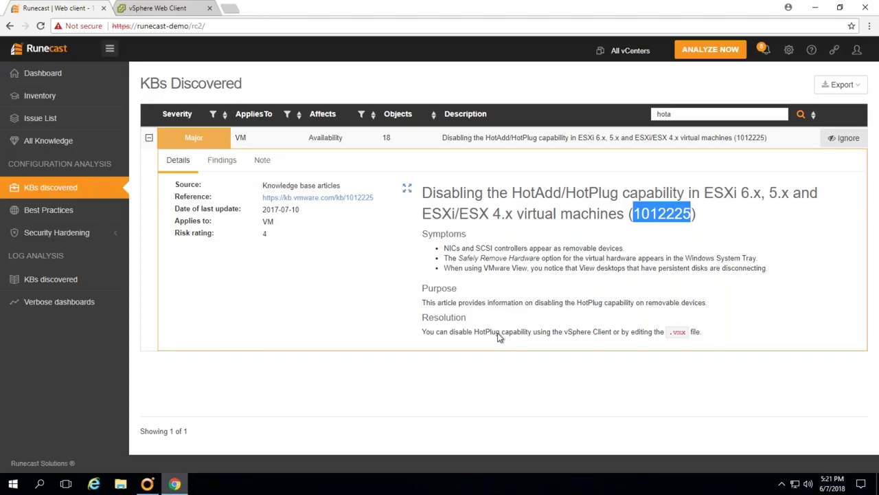
{"action": "left_click", "coordinate": [815, 8]}
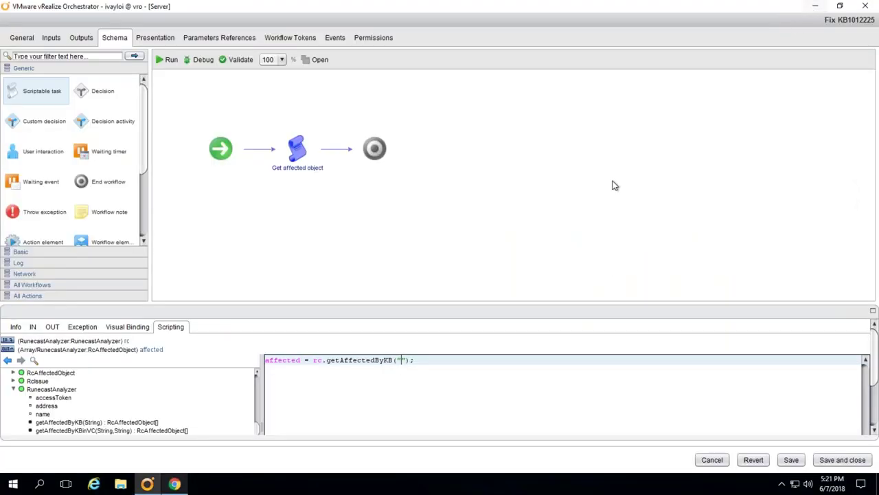
{"action": "type", "text": "1012225"}
Add the rcObjectToVM action after Get affected object, found by searching 'rcOb'
{"action": "scroll", "coordinate": [148, 149], "scroll_direction": "down", "scroll_amount": 3}
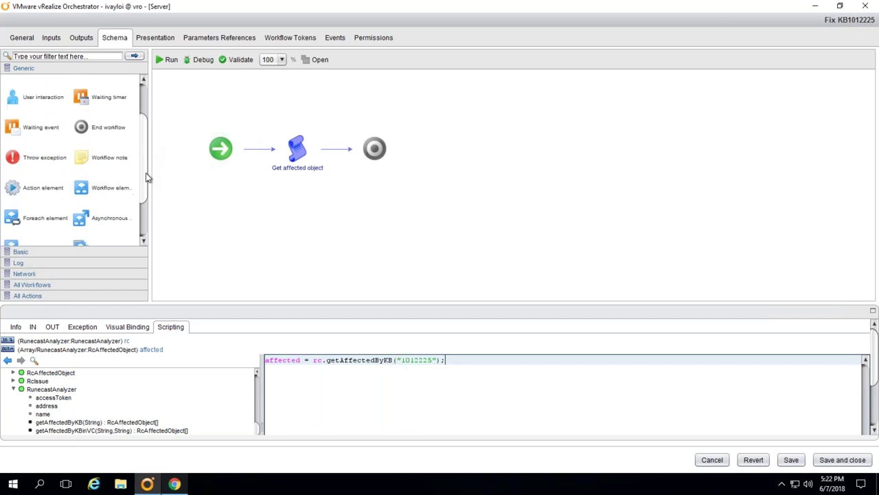
{"action": "left_click_drag", "start_coordinate": [43, 192], "coordinate": [343, 161]}
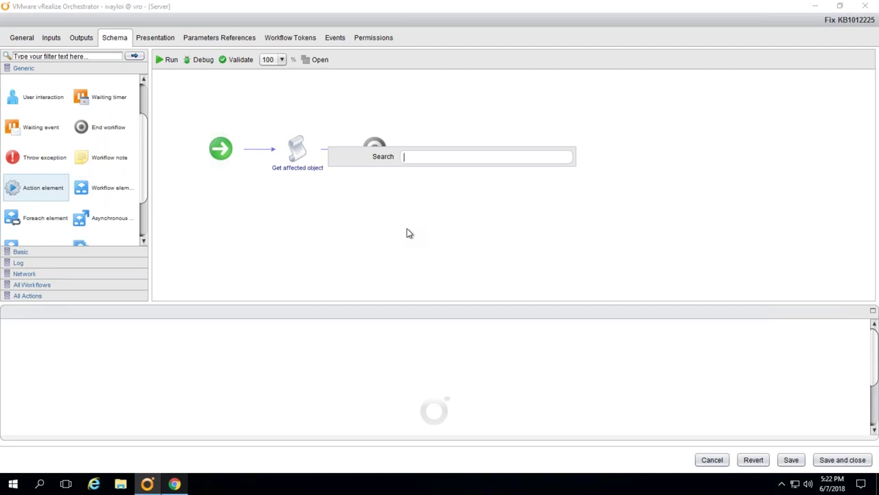
{"action": "type", "text": "rcOb"}
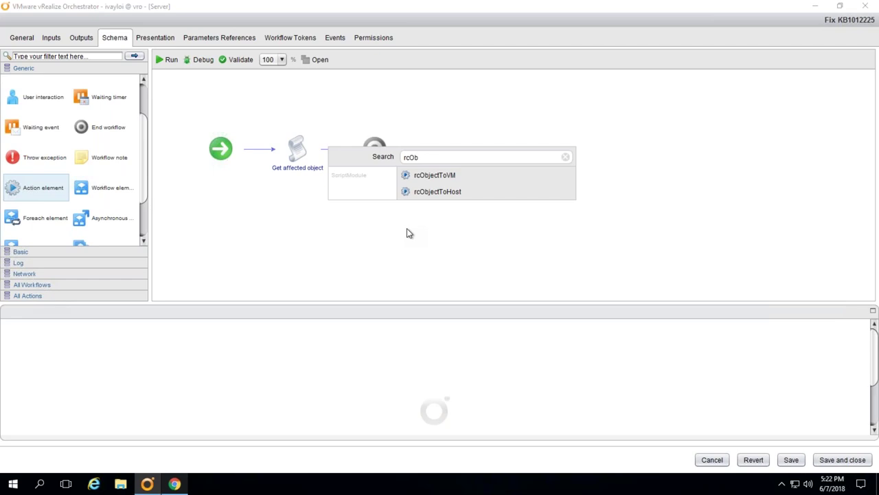
{"action": "left_click", "coordinate": [435, 176]}
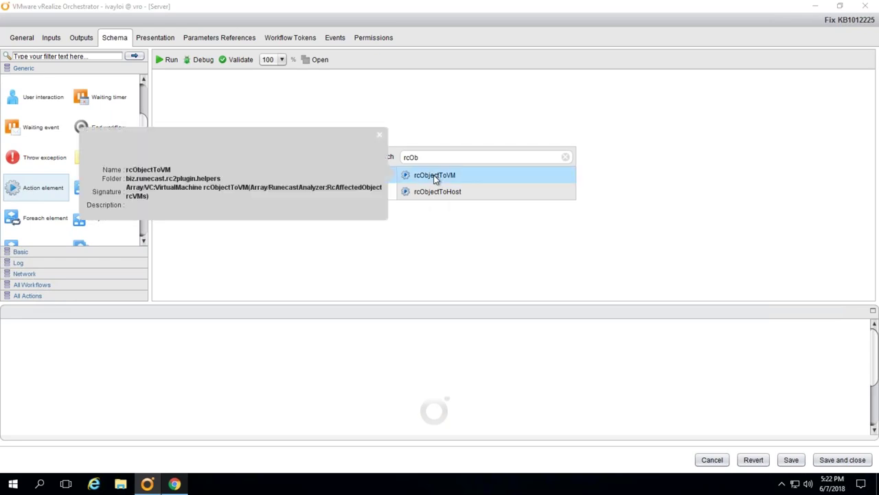
{"action": "double_click", "coordinate": [435, 177]}
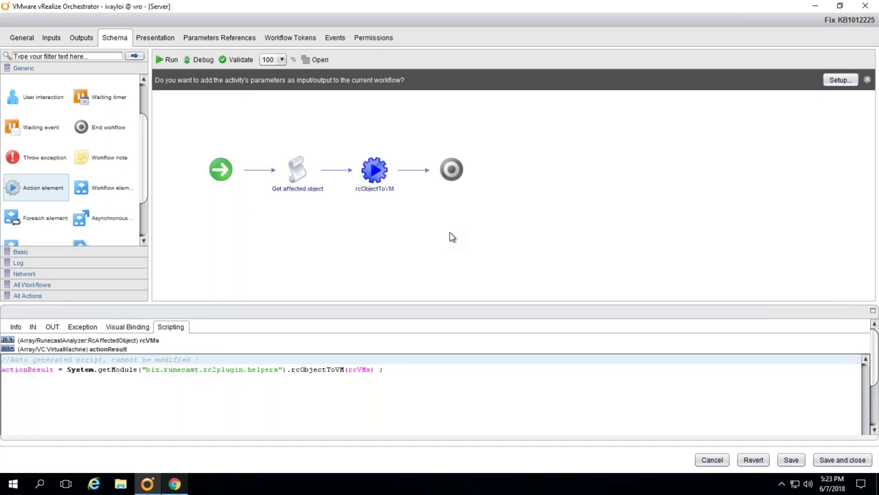
Bind rcObjectToVM's input to the affected attribute and store its result in a new local variable vcVMs
{"action": "left_click", "coordinate": [840, 80]}
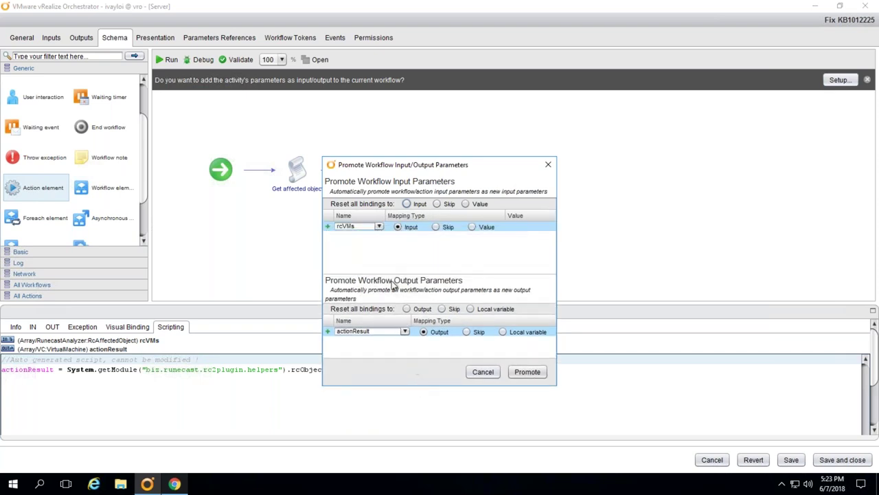
{"action": "left_click", "coordinate": [379, 227]}
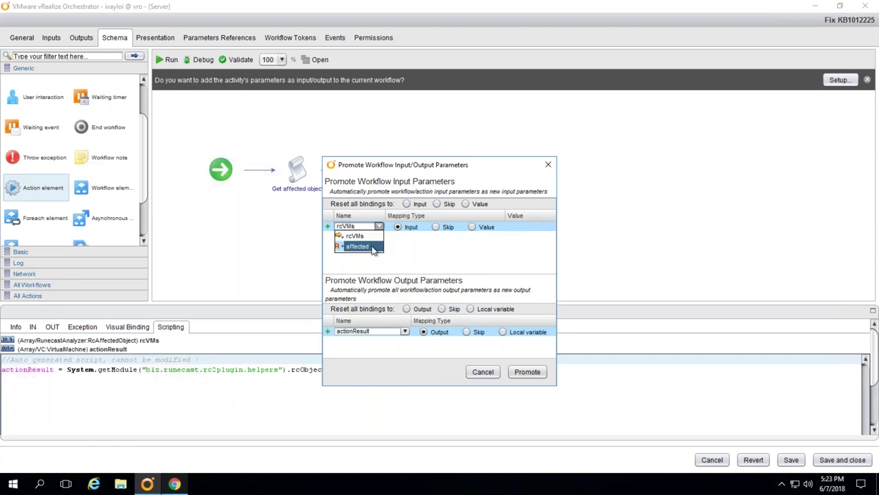
{"action": "left_click", "coordinate": [371, 246]}
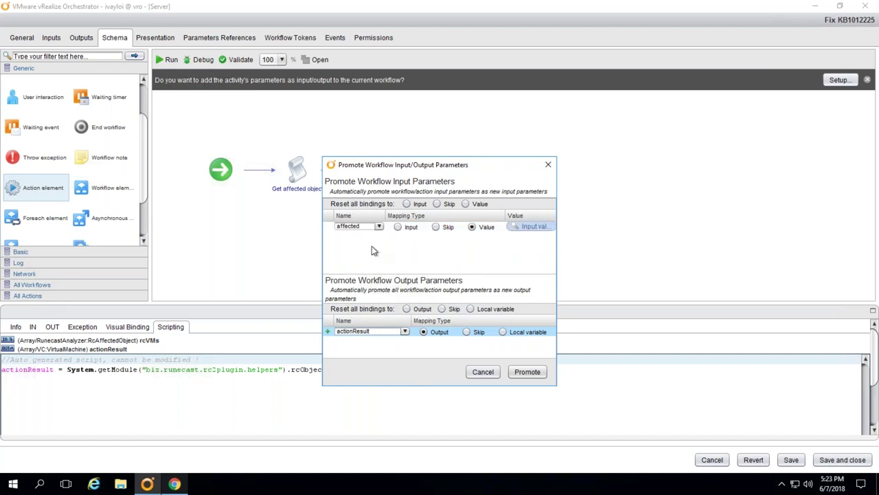
{"action": "left_click", "coordinate": [503, 332]}
{"action": "double_click", "coordinate": [385, 332]}
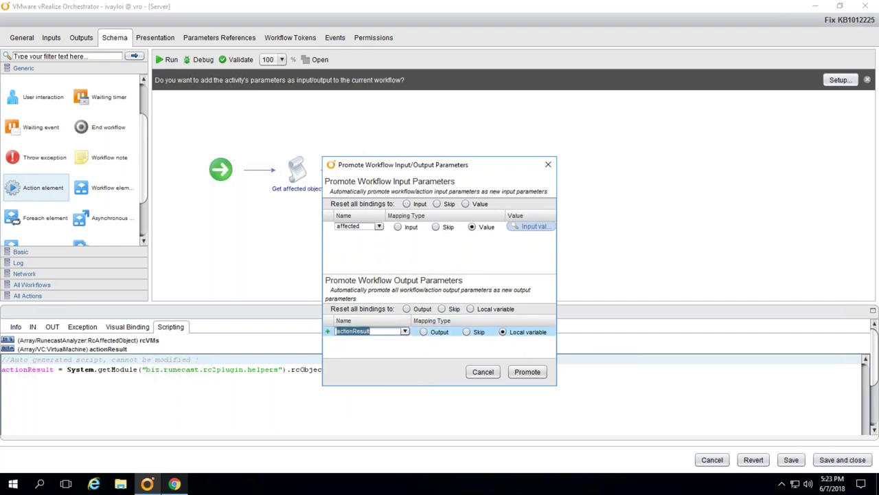
{"action": "type", "text": "vcVMs"}
Apply the rcObjectToVM mappings, check the new vcVMs attribute, and return to the workflow diagram
{"action": "left_click", "coordinate": [527, 371]}
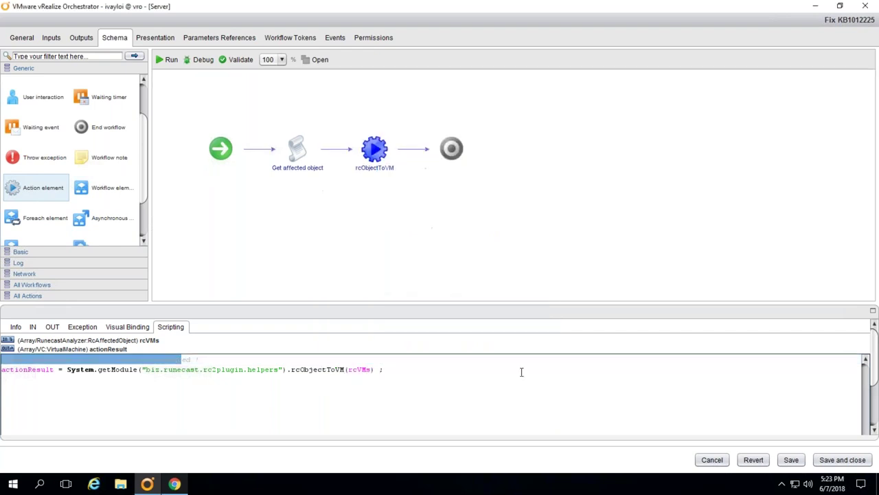
{"action": "left_click", "coordinate": [22, 38]}
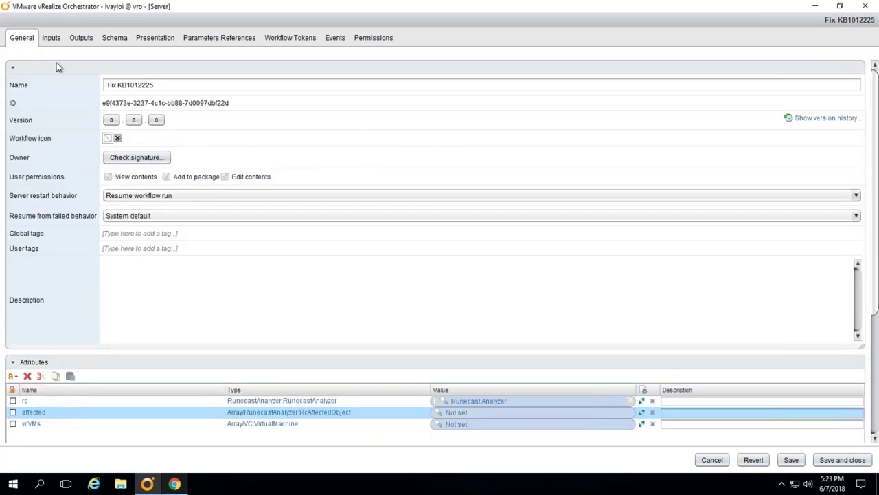
{"action": "left_click", "coordinate": [62, 423]}
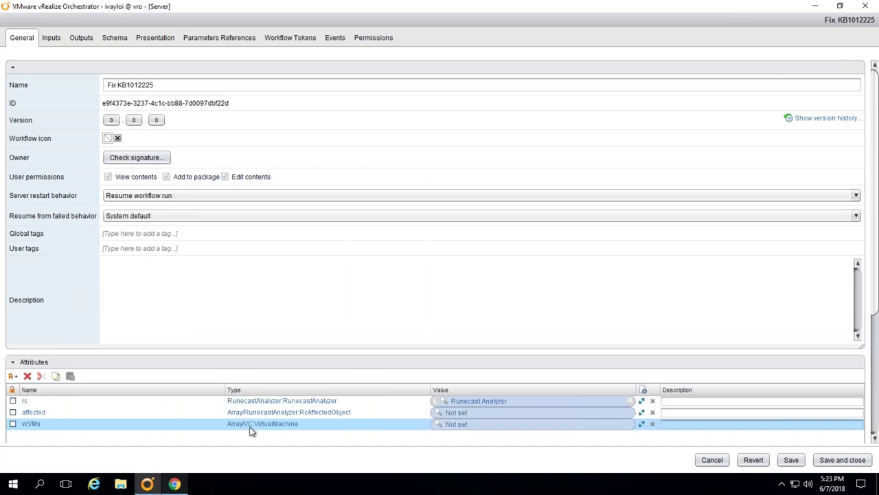
{"action": "left_click", "coordinate": [118, 43]}
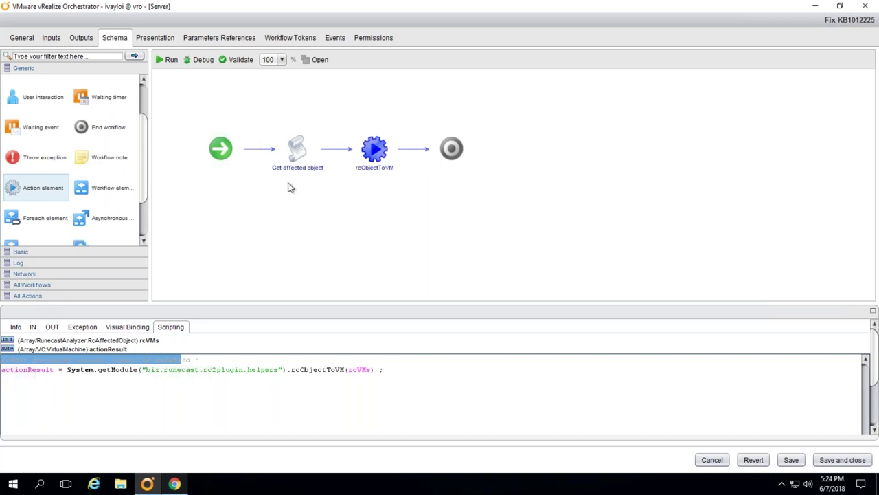
Insert the Select VMs workflow element on the link after rcObjectToVM, just before End
{"action": "left_click", "coordinate": [110, 187]}
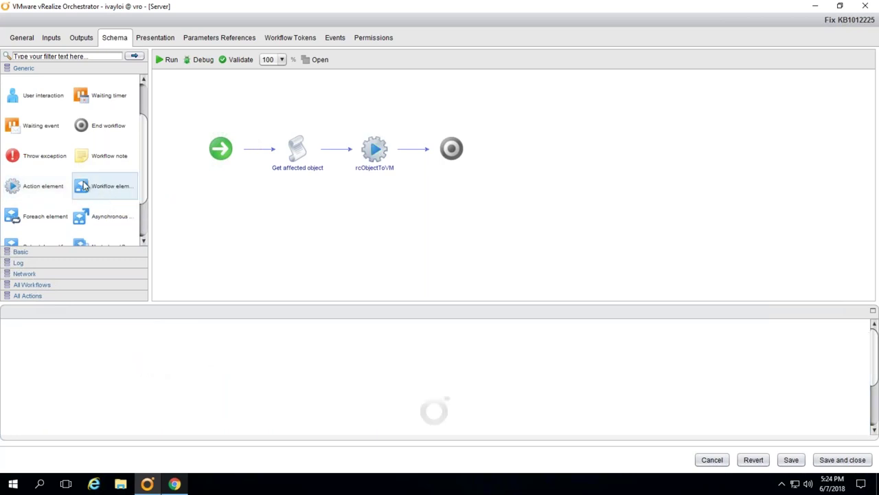
{"action": "left_click_drag", "start_coordinate": [87, 197], "coordinate": [417, 150]}
{"action": "type", "text": "Select"}
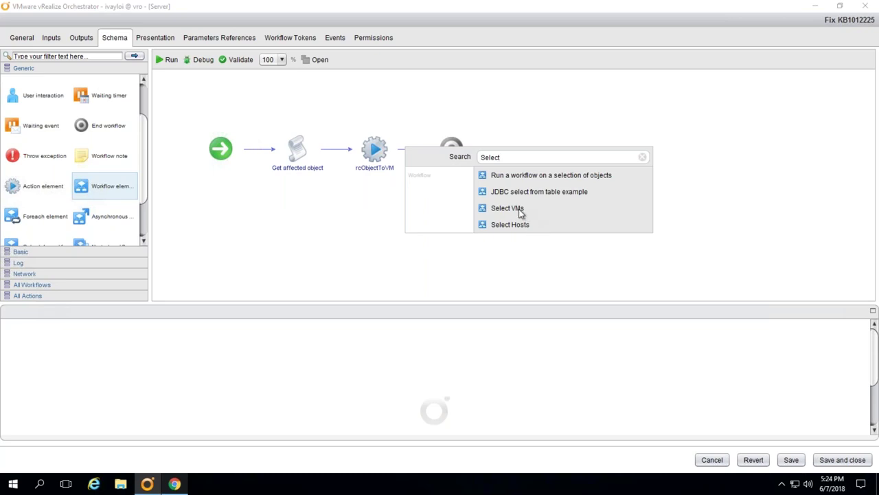
{"action": "left_click", "coordinate": [508, 208]}
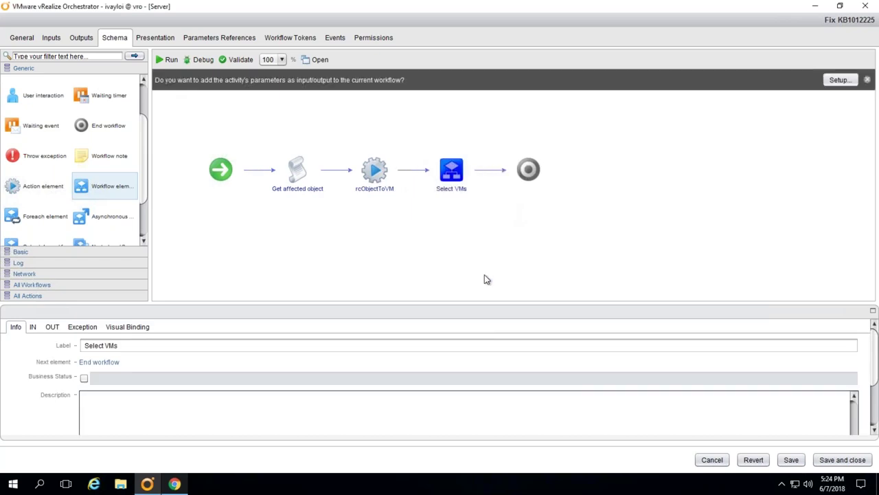
Map Select VMs' input to the vcVMs attribute and keep its selectedVMs output as a local variable
{"action": "left_click", "coordinate": [836, 81]}
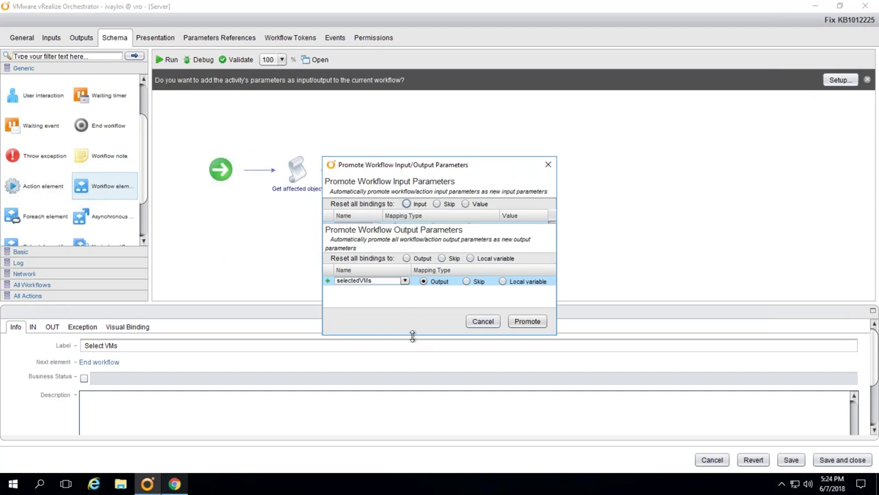
{"action": "left_click_drag", "start_coordinate": [413, 336], "coordinate": [395, 390]}
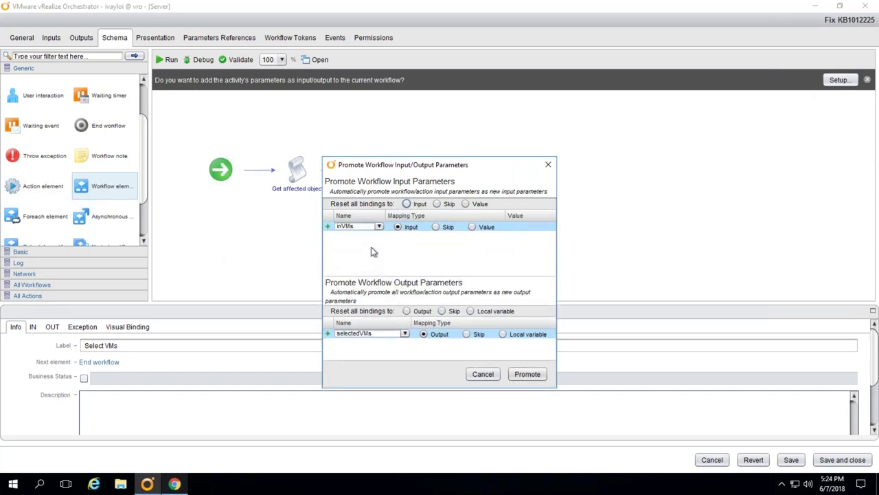
{"action": "left_click", "coordinate": [379, 226]}
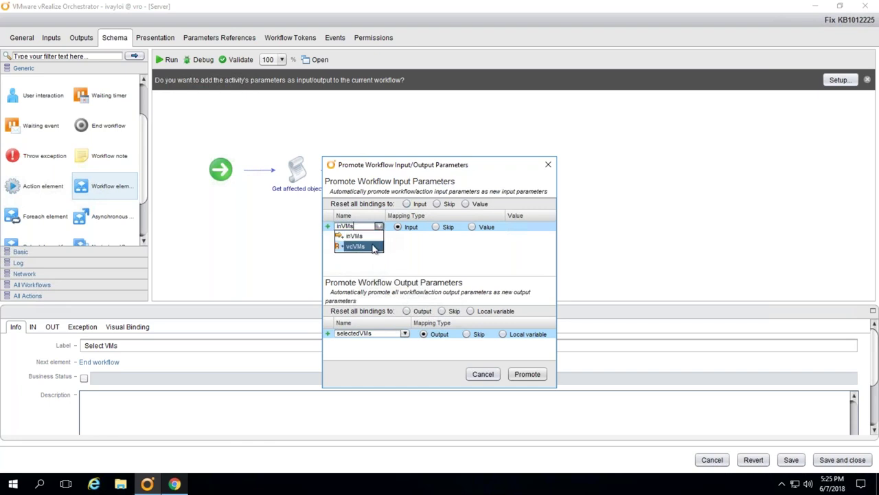
{"action": "left_click", "coordinate": [375, 247]}
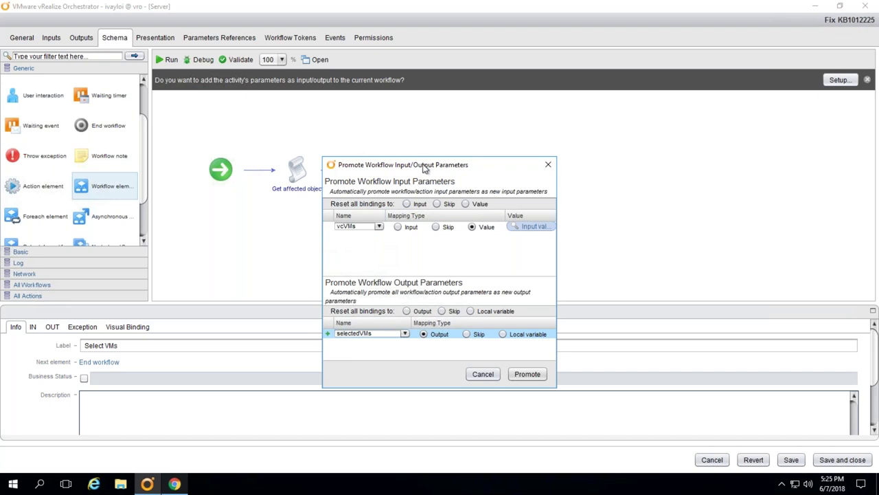
{"action": "left_click_drag", "start_coordinate": [434, 162], "coordinate": [508, 146]}
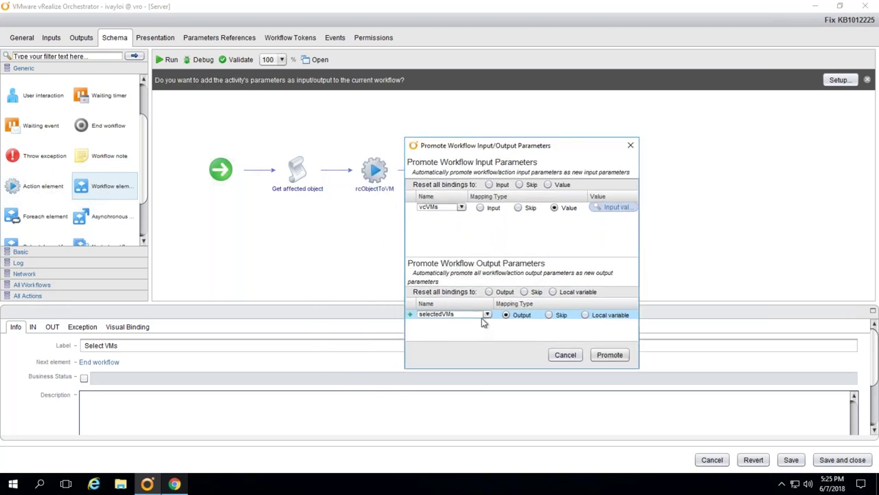
{"action": "left_click", "coordinate": [585, 316]}
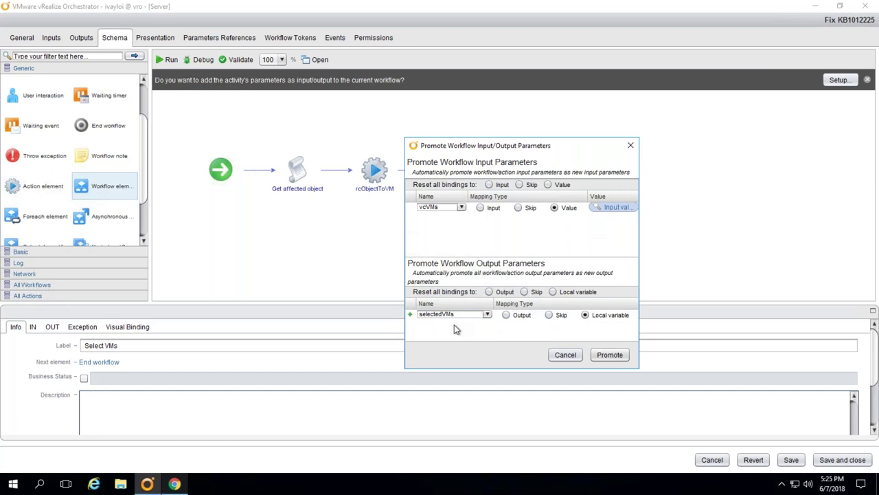
Promote the Select VMs bindings and confirm the new selectedVMs attribute of type Array/VC:VirtualMachine
{"action": "left_click", "coordinate": [609, 356]}
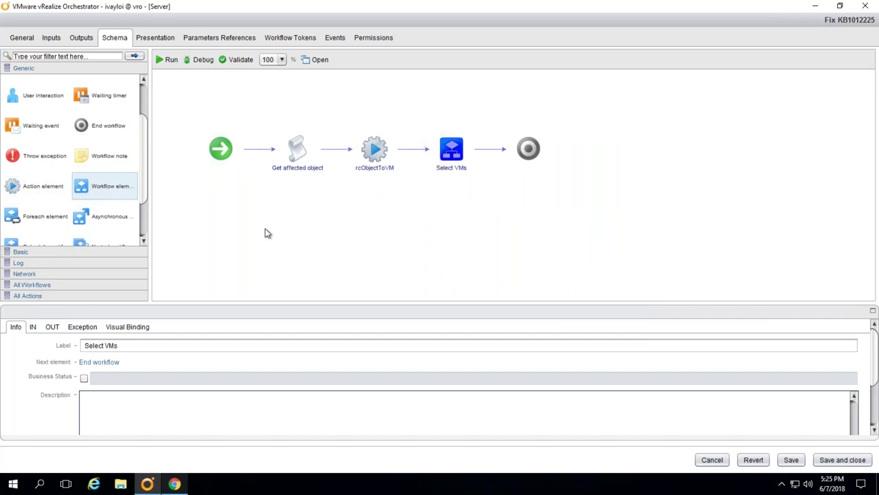
{"action": "left_click", "coordinate": [24, 39]}
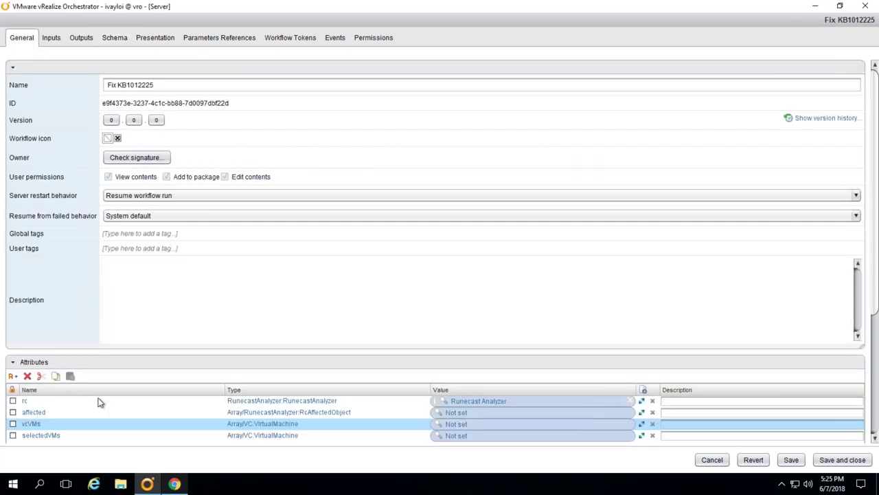
{"action": "left_click", "coordinate": [91, 433]}
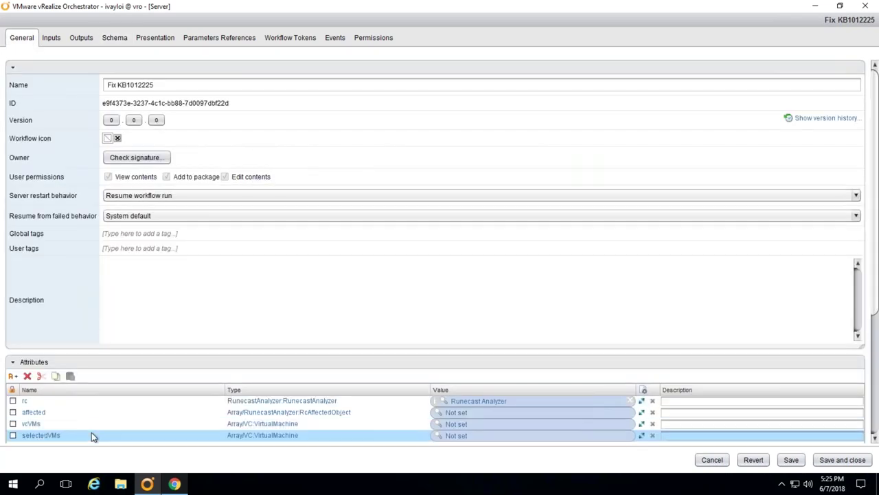
{"action": "left_click", "coordinate": [114, 38]}
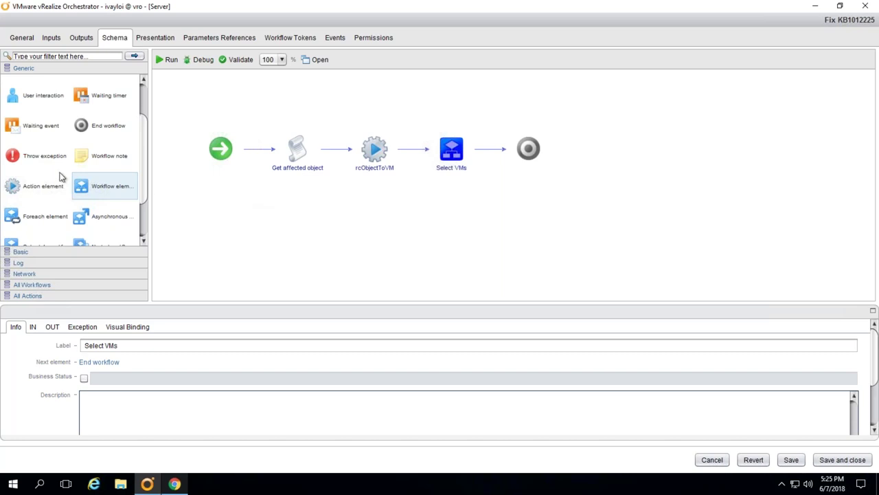
{"action": "scroll", "coordinate": [70, 171], "scroll_direction": "down", "scroll_amount": 1}
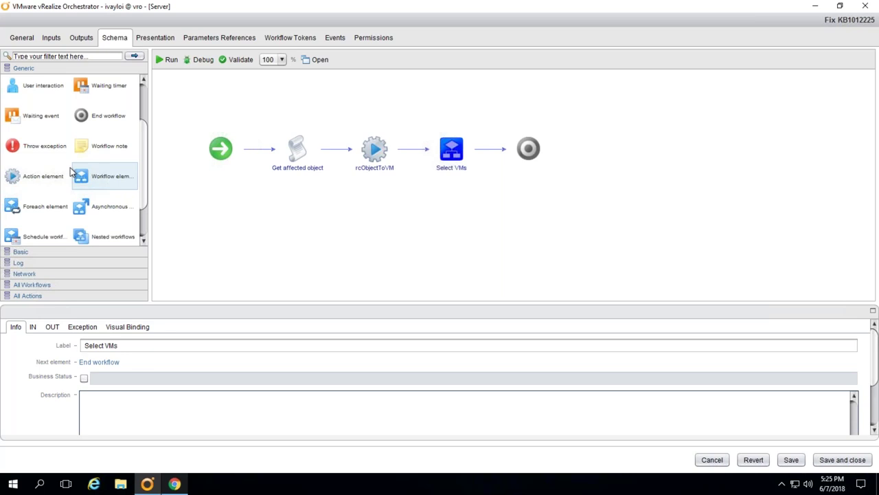
Add a Foreach loop running the VM set advanced setting workflow after Select VMs
{"action": "left_click", "coordinate": [44, 214]}
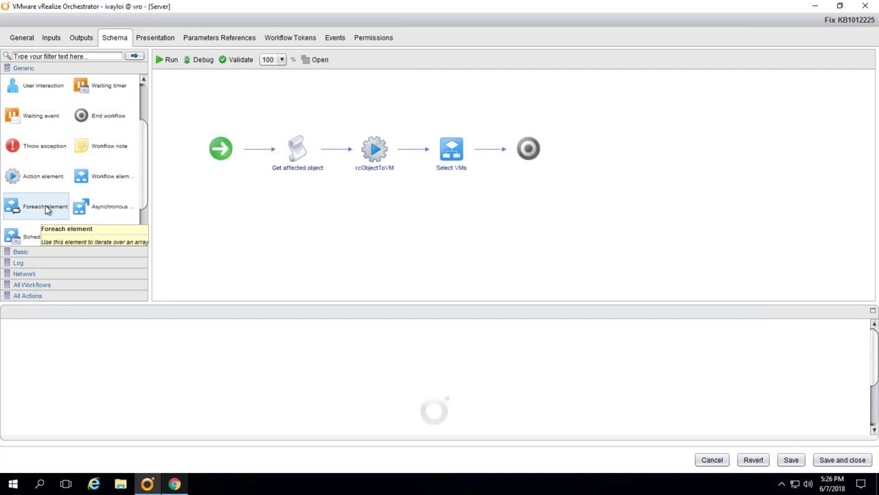
{"action": "left_click_drag", "start_coordinate": [30, 207], "coordinate": [492, 153]}
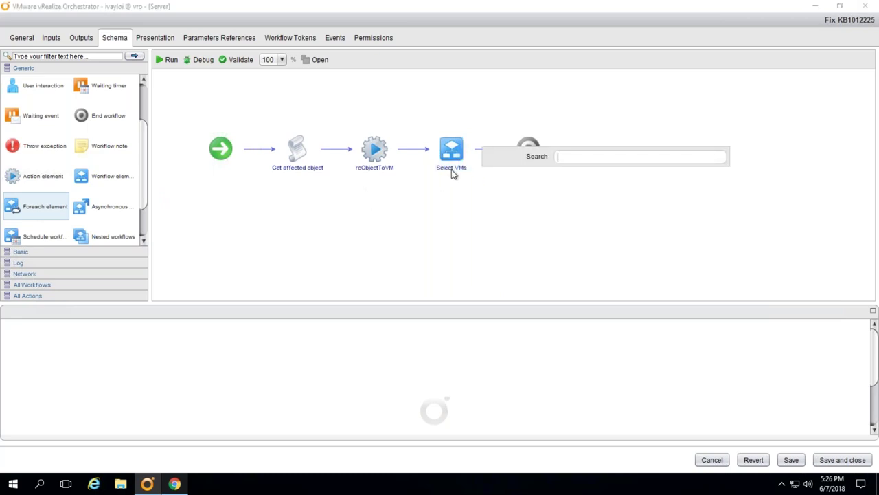
{"action": "type", "text": "VM set"}
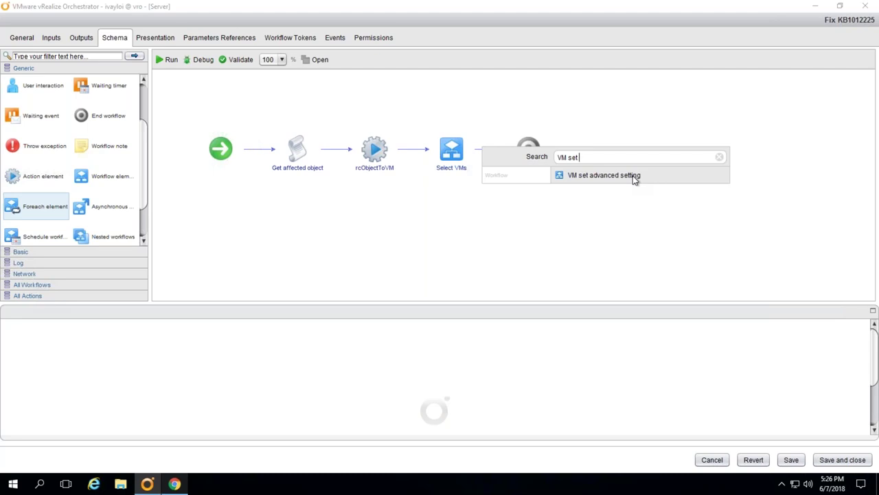
{"action": "left_click", "coordinate": [632, 176]}
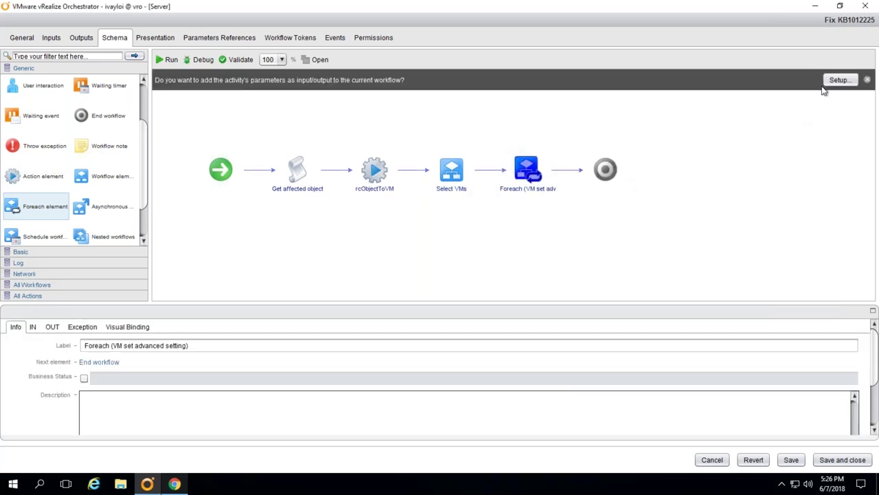
Make the loop iterate over selectedVMs, with the key and value parameters set as fixed values
{"action": "left_click", "coordinate": [840, 81]}
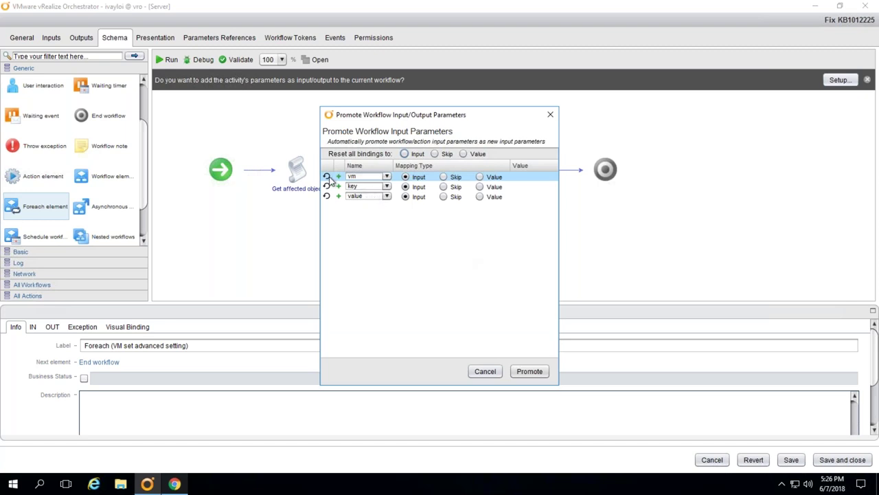
{"action": "left_click", "coordinate": [387, 177]}
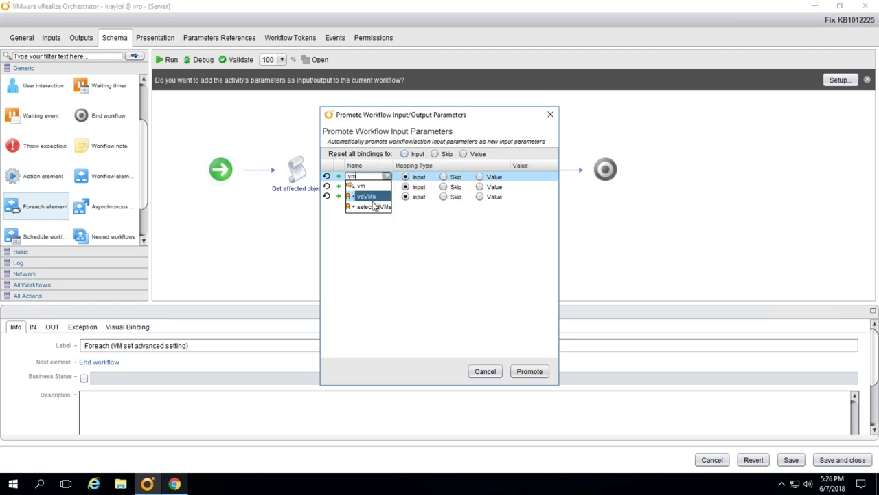
{"action": "left_click", "coordinate": [372, 208]}
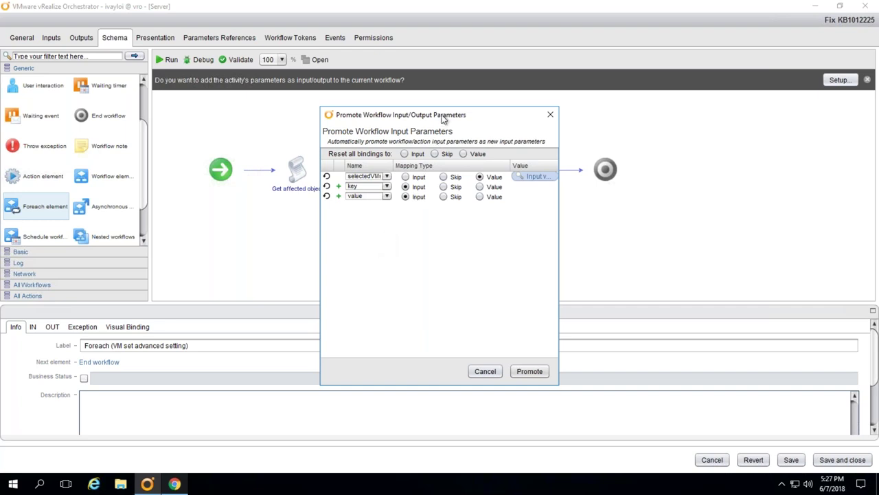
{"action": "mouse_move", "coordinate": [445, 116]}
{"action": "left_mouse_down"}
{"action": "mouse_move", "coordinate": [637, 116]}
{"action": "mouse_move", "coordinate": [447, 111]}
{"action": "left_mouse_up"}
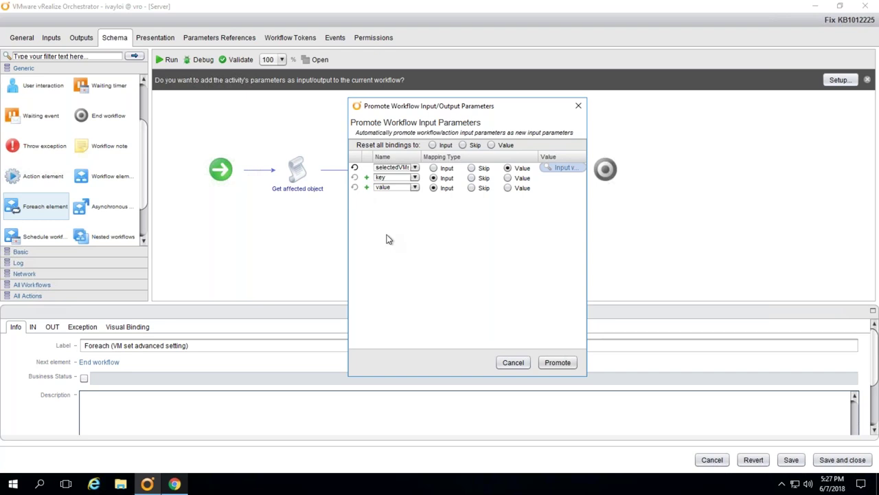
{"action": "left_click", "coordinate": [508, 178]}
{"action": "left_click", "coordinate": [508, 188]}
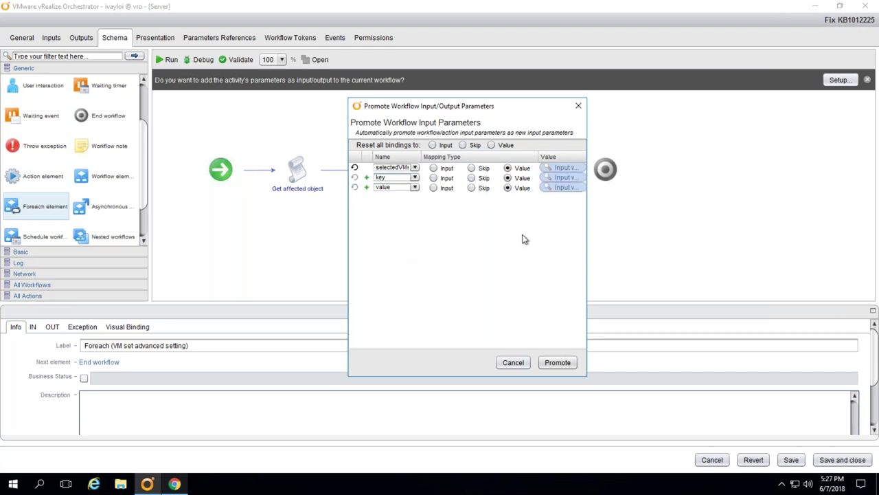
Copy devices.hotplug from the Runecast KB article and set it as the loop's key value
{"action": "left_click", "coordinate": [176, 484]}
{"action": "scroll", "coordinate": [532, 274], "scroll_direction": "down", "scroll_amount": 4}
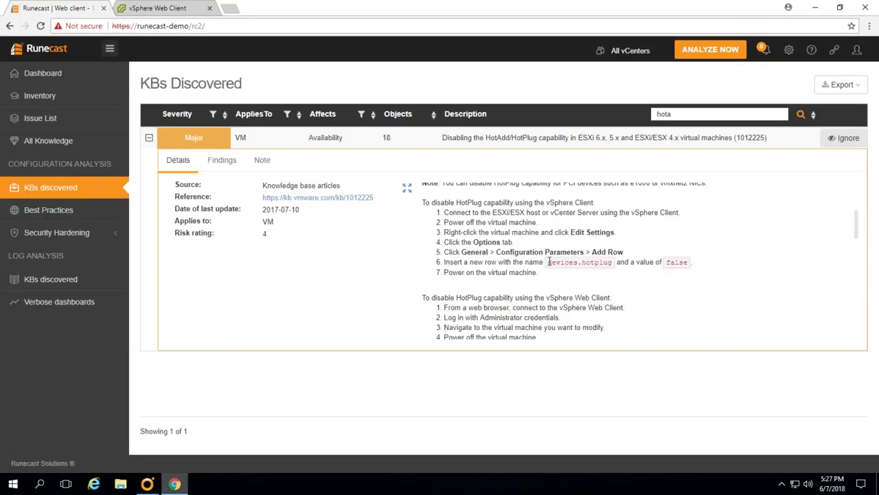
{"action": "left_click_drag", "start_coordinate": [547, 262], "coordinate": [613, 263]}
{"action": "key", "text": "ctrl+c"}
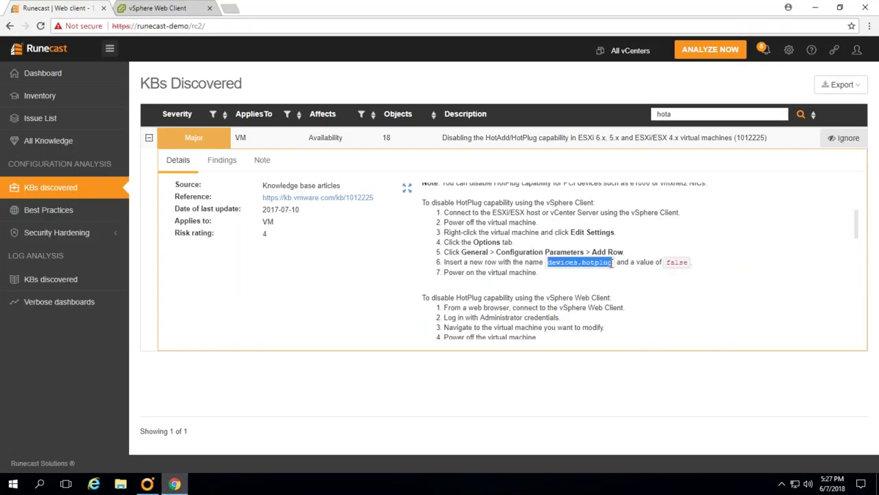
{"action": "left_click", "coordinate": [815, 7]}
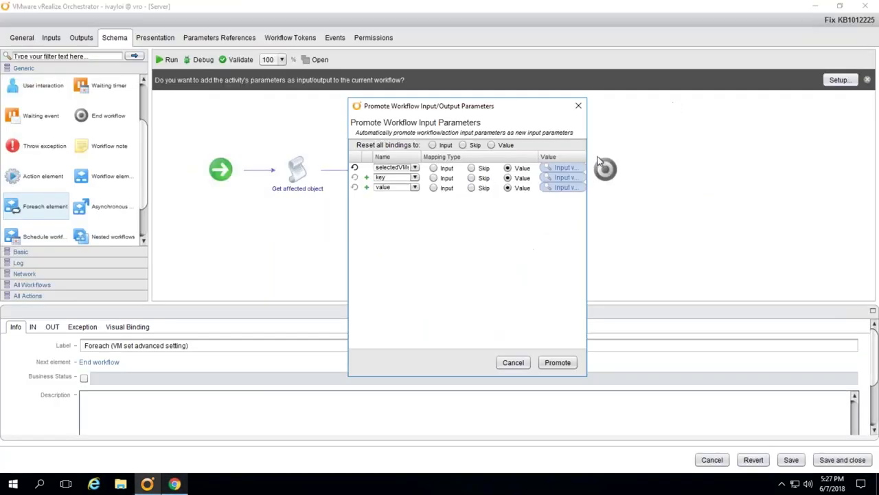
{"action": "left_click", "coordinate": [563, 176]}
{"action": "key", "text": "ctrl+v"}
{"action": "left_click", "coordinate": [539, 274]}
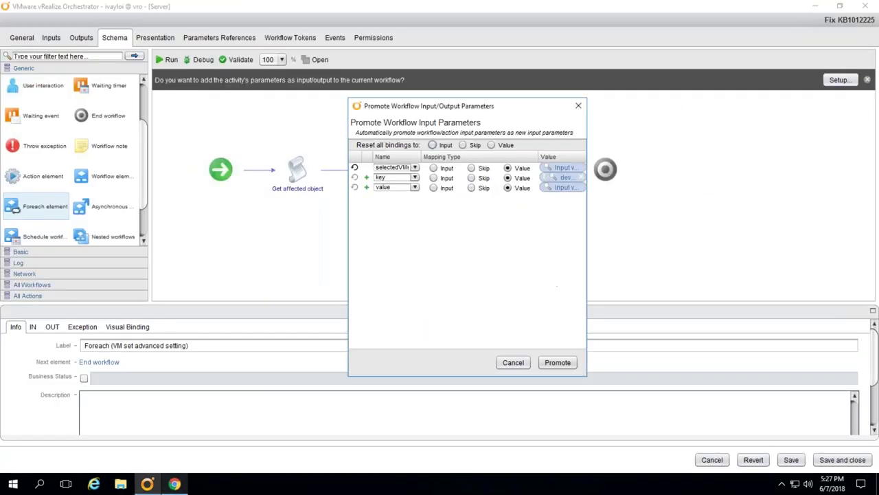
Copy false from the KB, set it as the loop's value, and promote the loop's parameters
{"action": "left_click", "coordinate": [177, 485]}
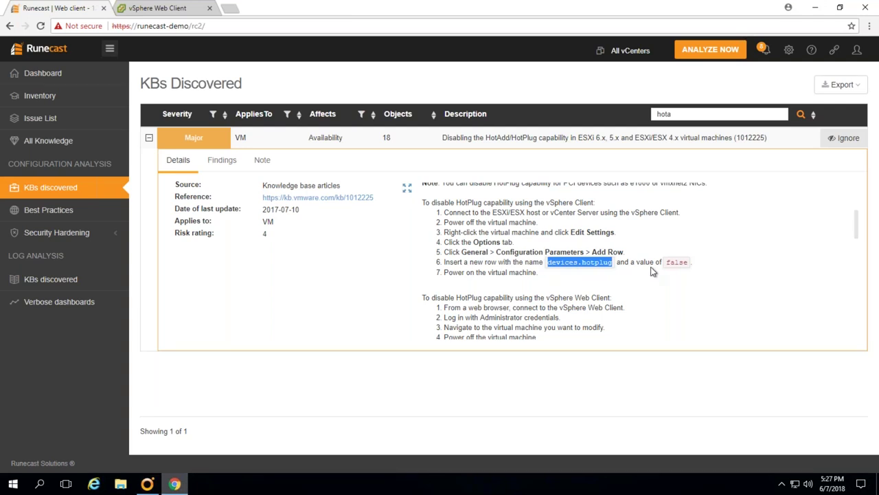
{"action": "left_click_drag", "start_coordinate": [667, 263], "coordinate": [688, 264]}
{"action": "key", "text": "ctrl+c"}
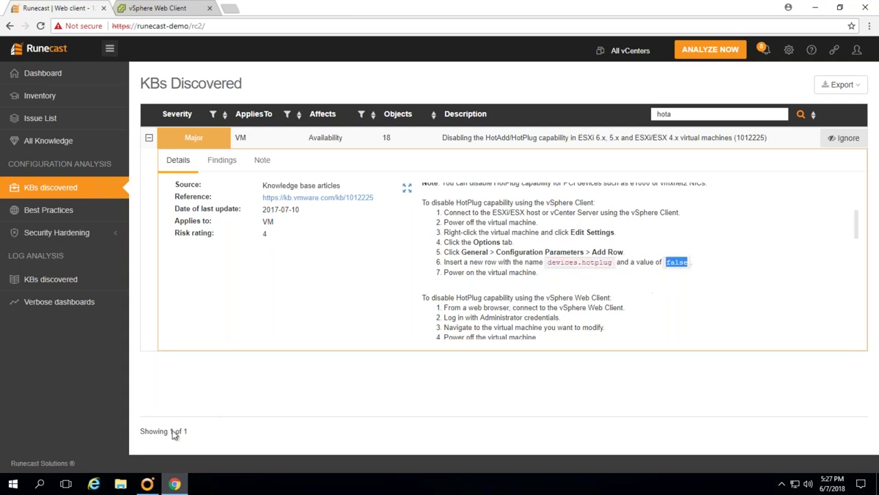
{"action": "left_click", "coordinate": [147, 484]}
{"action": "left_click", "coordinate": [563, 187]}
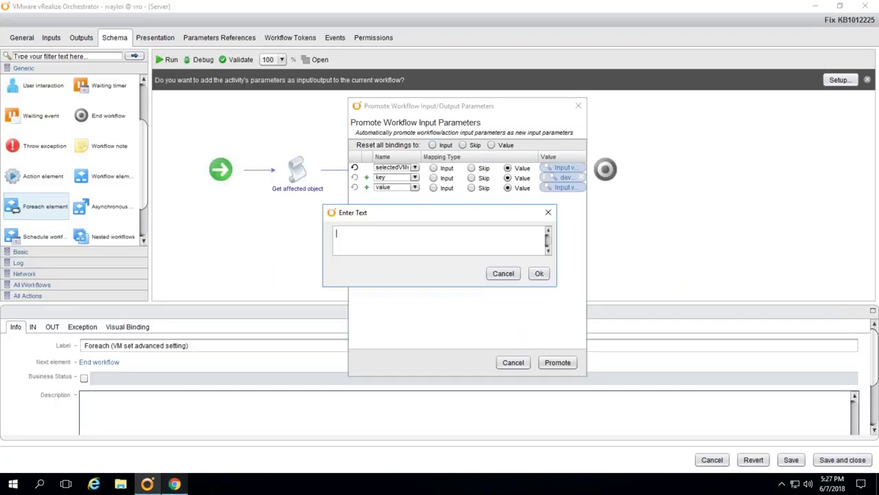
{"action": "key", "text": "ctrl+v"}
{"action": "left_click", "coordinate": [539, 273]}
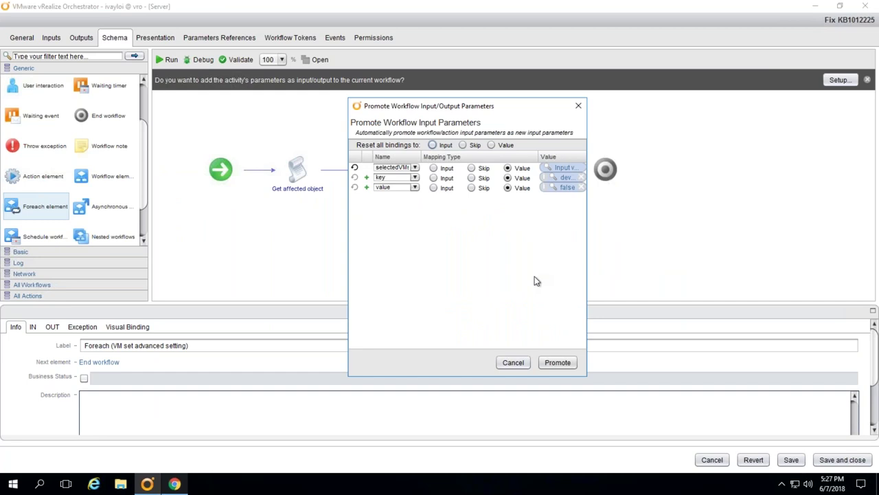
{"action": "left_click", "coordinate": [558, 364]}
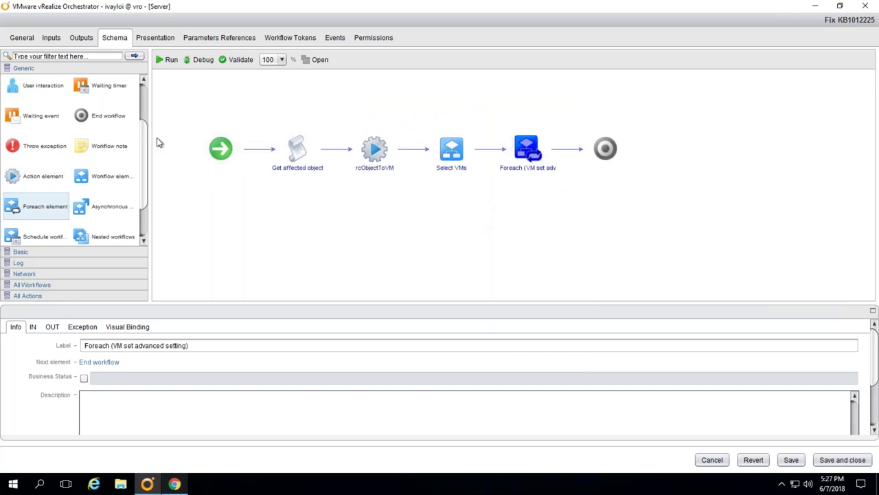
Run Fix KB1012225 on Demo-VM-5 and Demo-VM-6 so devices.hotplug is set to false on both
{"action": "left_click", "coordinate": [167, 59]}
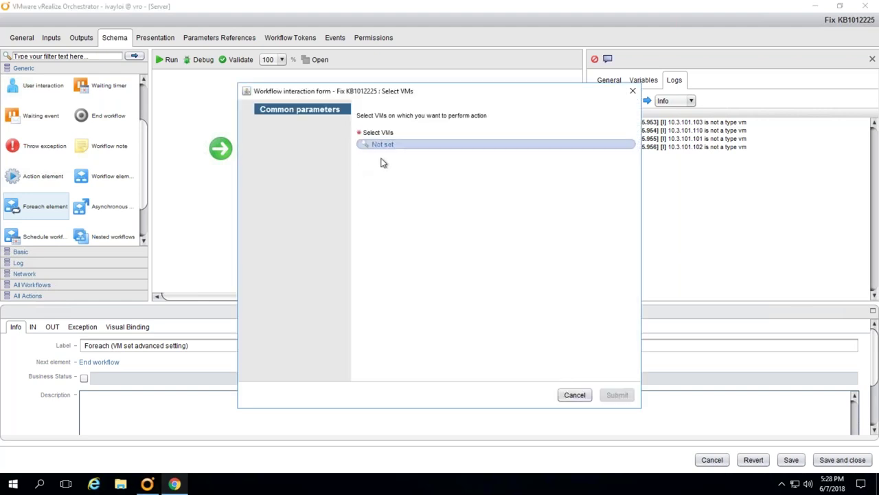
{"action": "left_click", "coordinate": [386, 147]}
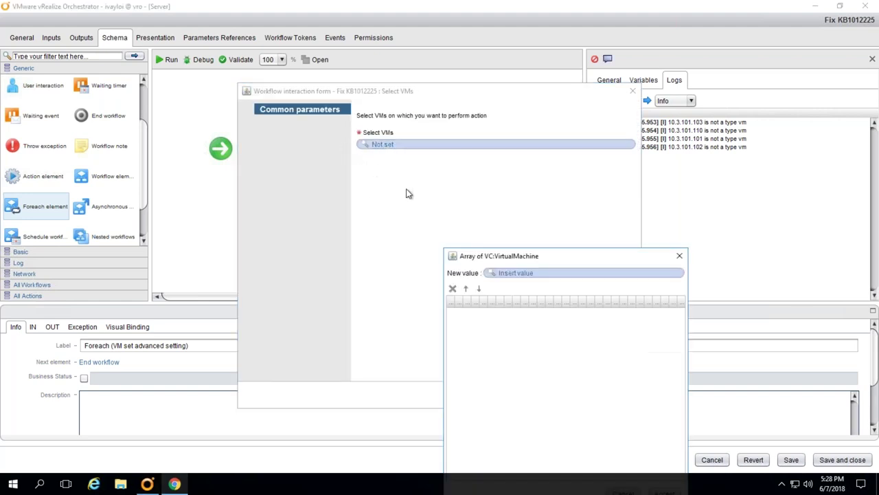
{"action": "left_click", "coordinate": [516, 273]}
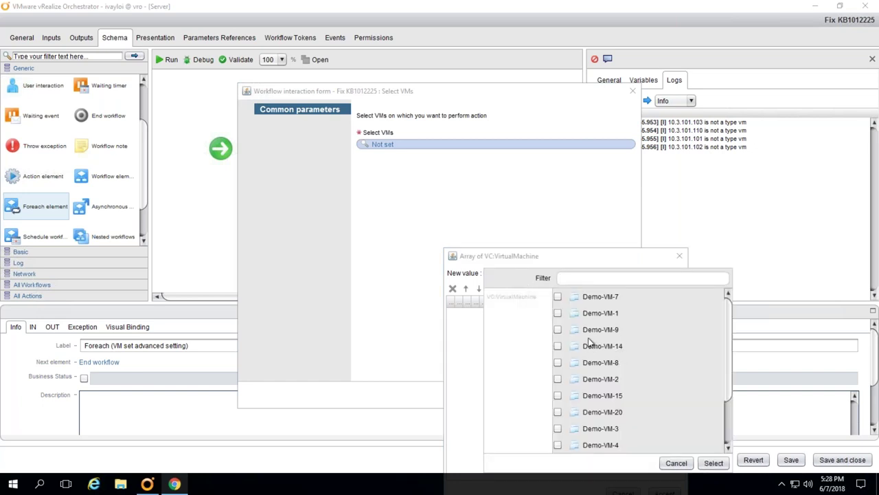
{"action": "scroll", "coordinate": [586, 337], "scroll_direction": "down", "scroll_amount": 2}
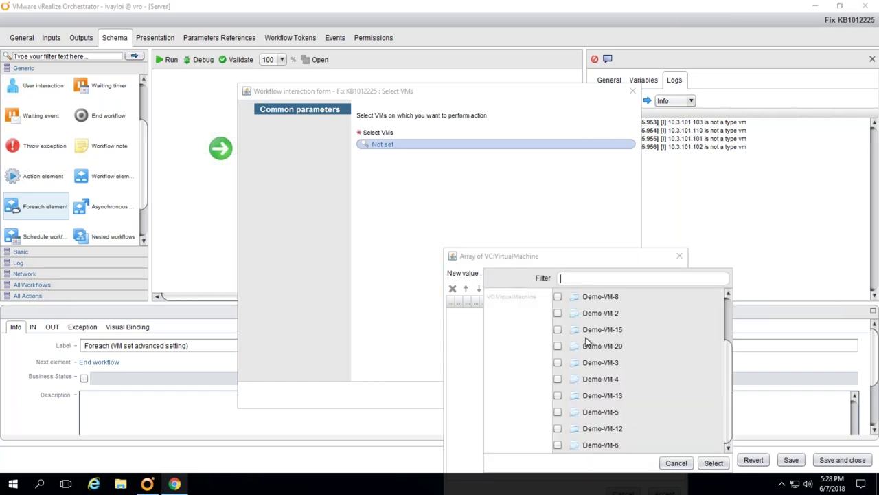
{"action": "left_click", "coordinate": [557, 413]}
{"action": "left_click", "coordinate": [557, 445]}
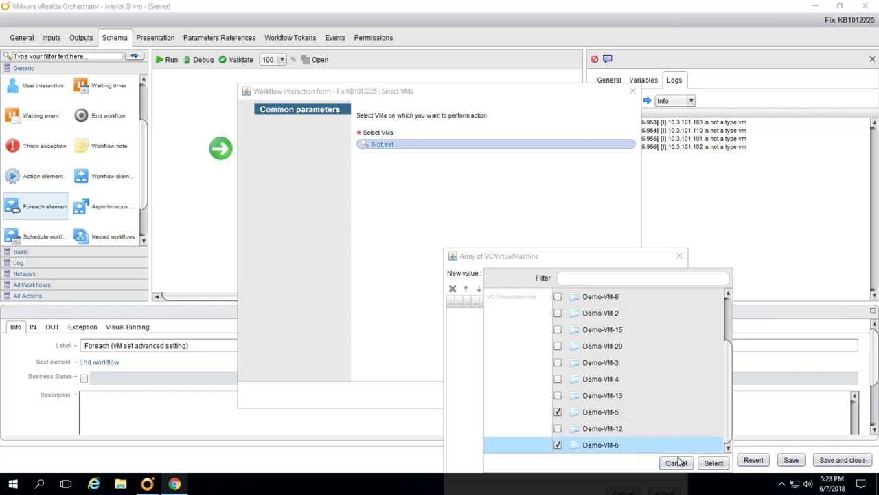
{"action": "left_click", "coordinate": [705, 461]}
{"action": "left_click_drag", "start_coordinate": [599, 261], "coordinate": [529, 144]}
{"action": "left_click", "coordinate": [595, 378]}
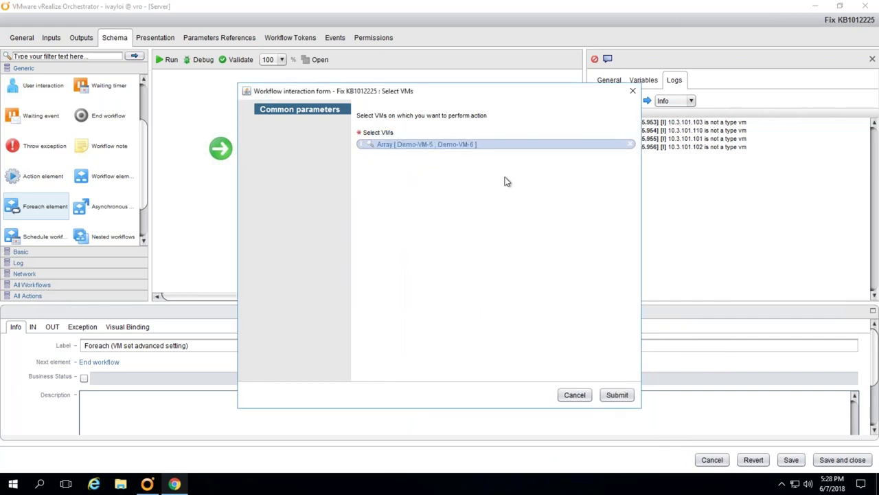
{"action": "left_click", "coordinate": [616, 397]}
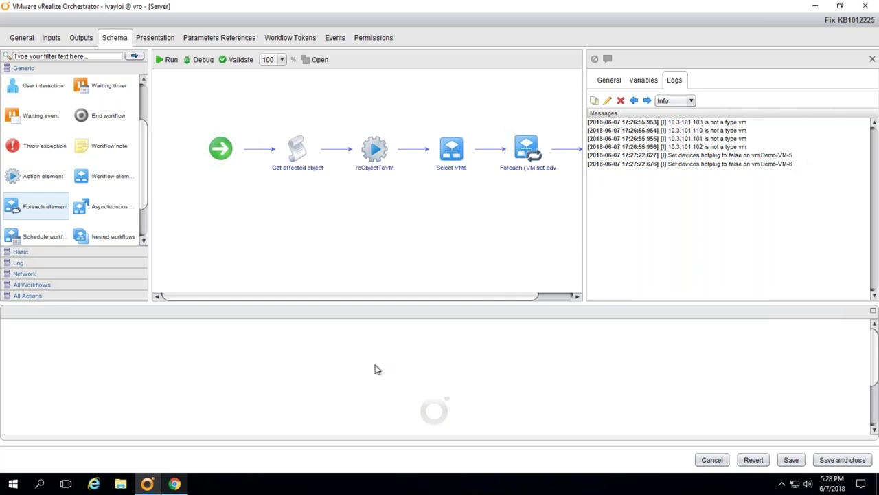
Rescan vCenter deneb-vc60.outer.space from the KB's Findings view in Runecast using Analyze Now
{"action": "left_click", "coordinate": [183, 485]}
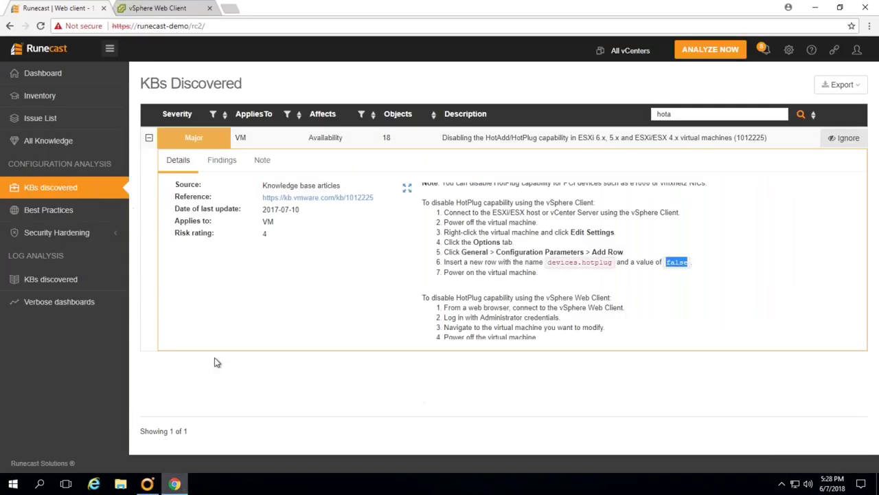
{"action": "left_click", "coordinate": [231, 166]}
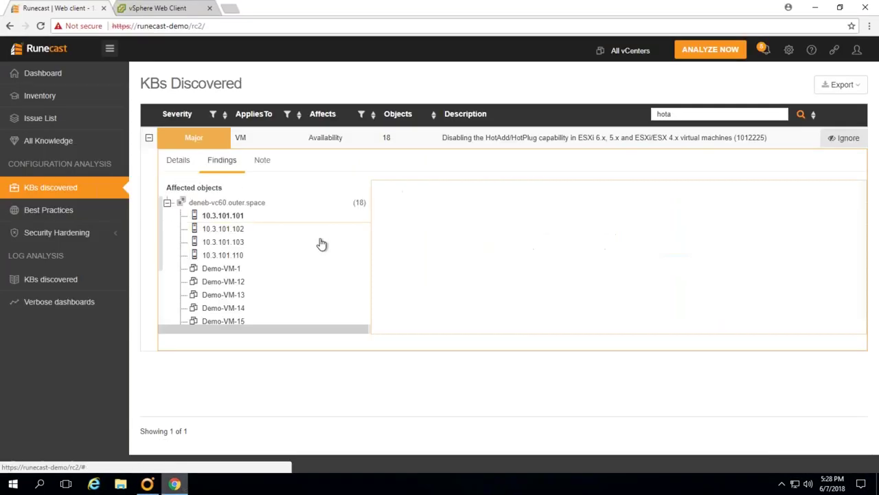
{"action": "scroll", "coordinate": [286, 267], "scroll_direction": "down", "scroll_amount": 1}
{"action": "scroll", "coordinate": [284, 302], "scroll_direction": "up", "scroll_amount": 2}
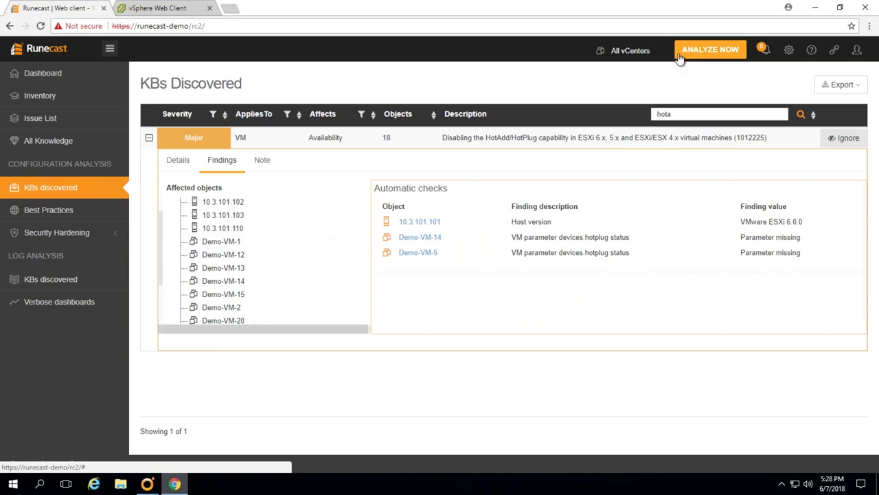
{"action": "scroll", "coordinate": [254, 266], "scroll_direction": "up", "scroll_amount": 1}
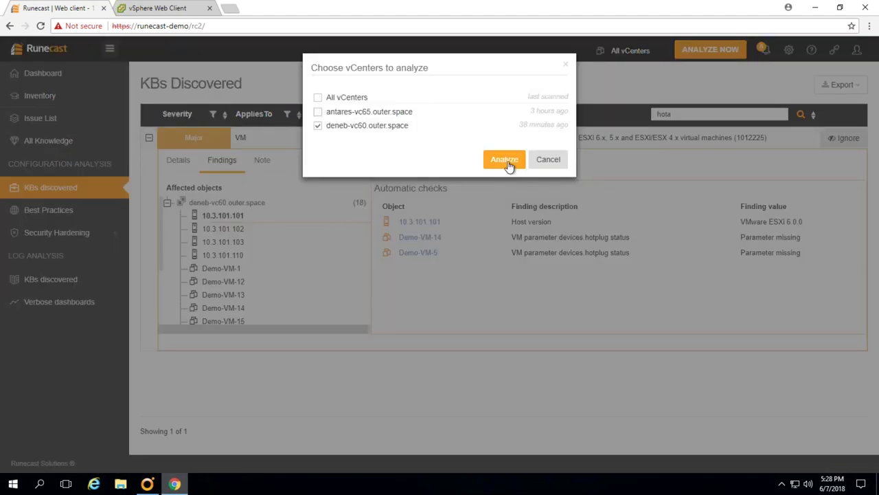
{"action": "left_click", "coordinate": [507, 162]}
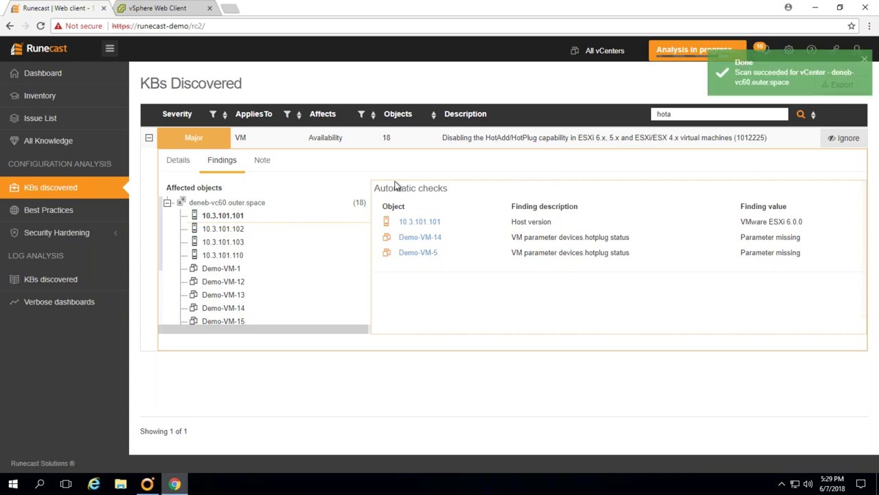
Reload Runecast, search 'hotad' and confirm KB 1012225 now shows 16 affected objects, without Demo-VM-5 and Demo-VM-6
{"action": "key", "text": "F5"}
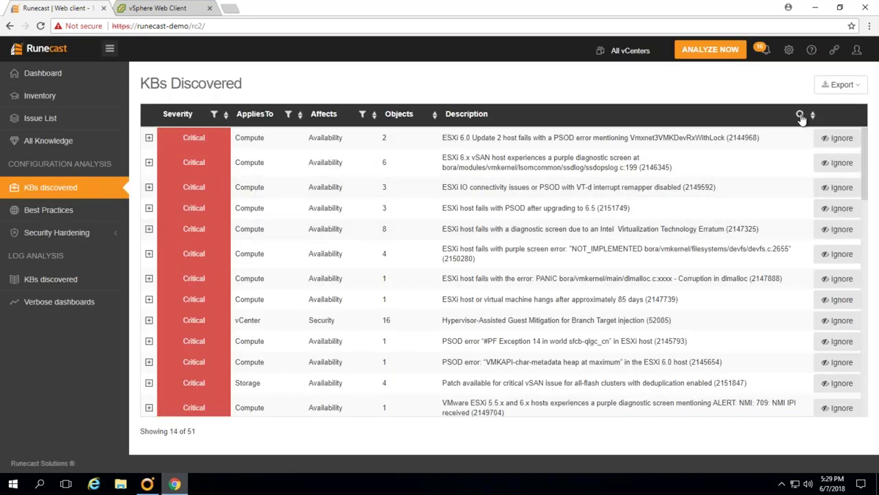
{"action": "left_click", "coordinate": [800, 114]}
{"action": "type", "text": "h"}
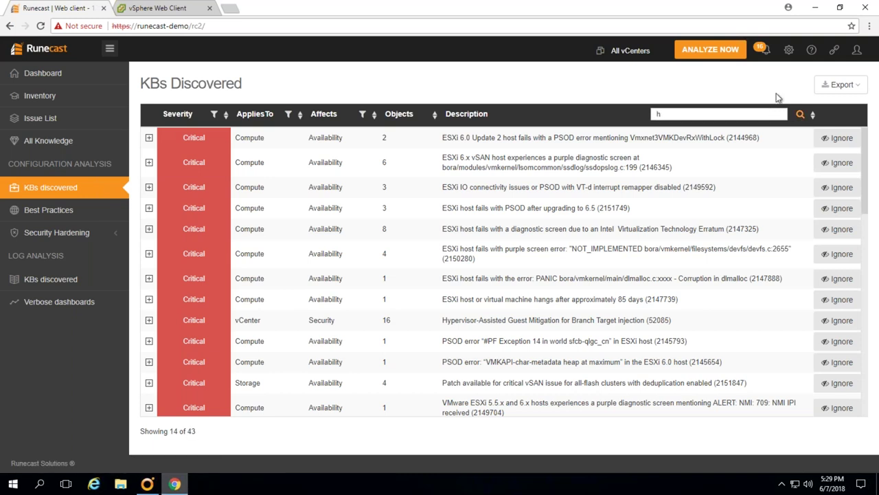
{"action": "type", "text": "otad"}
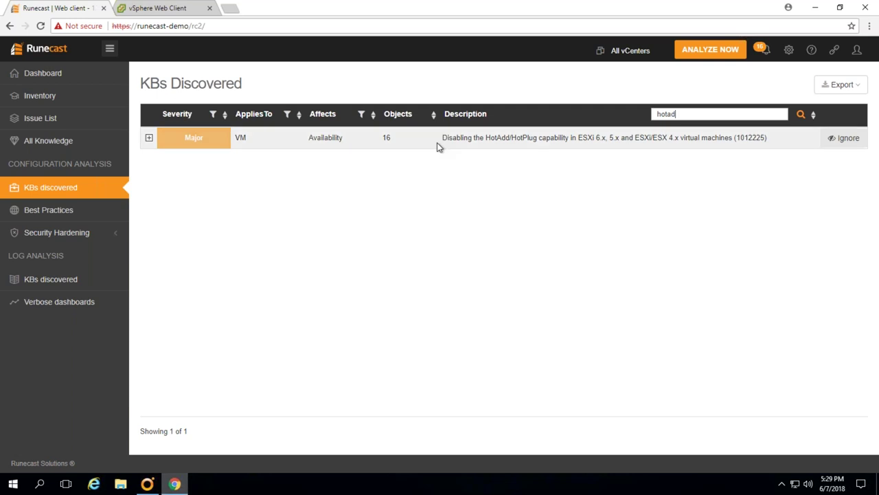
{"action": "left_click", "coordinate": [149, 141]}
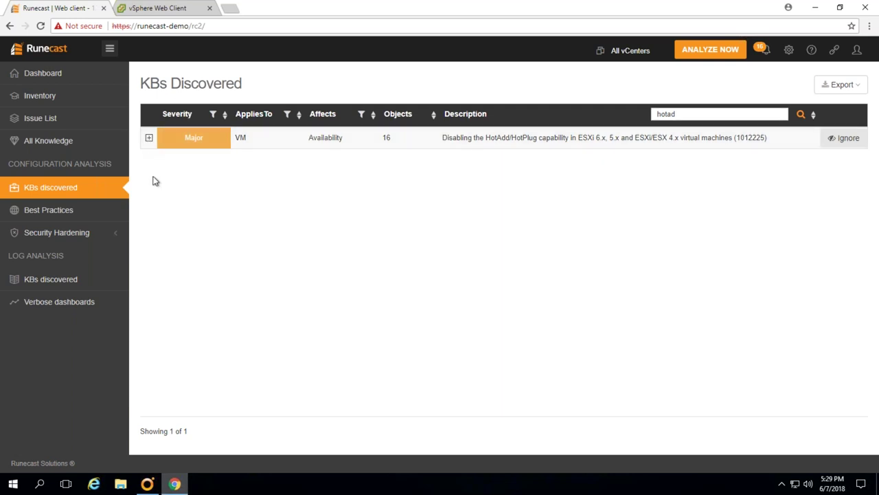
{"action": "left_click", "coordinate": [150, 139]}
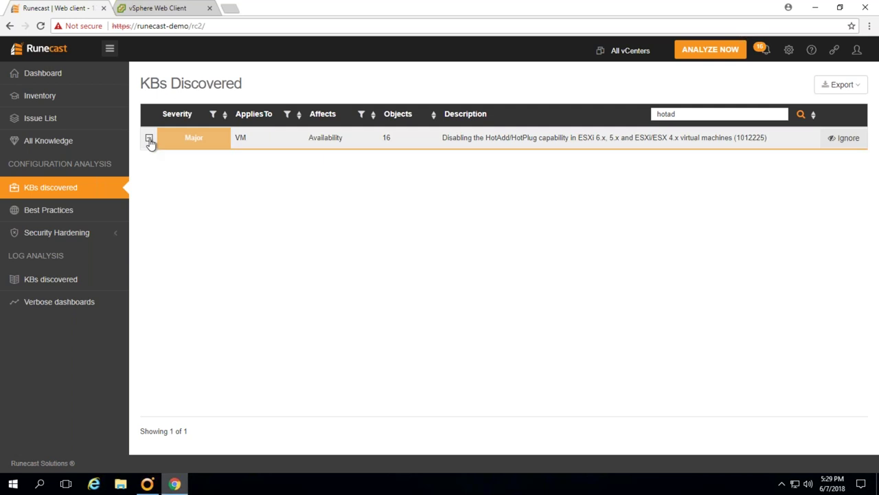
{"action": "left_click", "coordinate": [222, 160]}
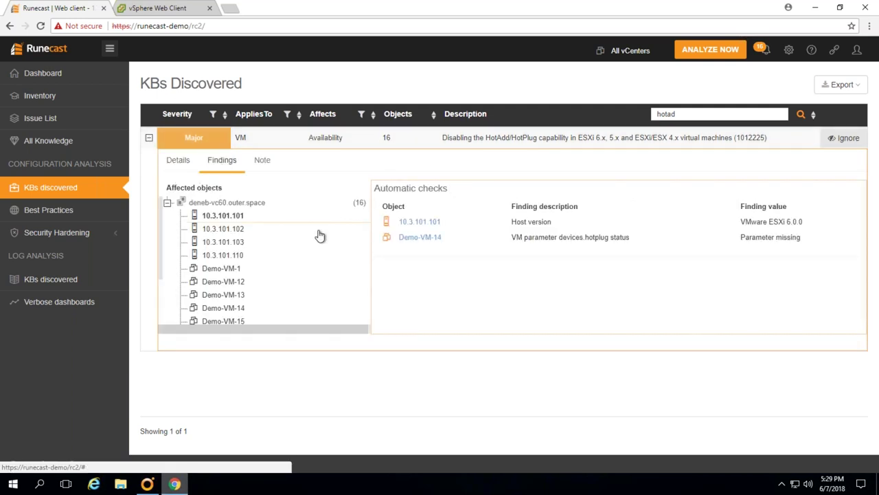
{"action": "scroll", "coordinate": [312, 235], "scroll_direction": "down", "scroll_amount": 2}
{"action": "scroll", "coordinate": [309, 235], "scroll_direction": "down", "scroll_amount": 3}
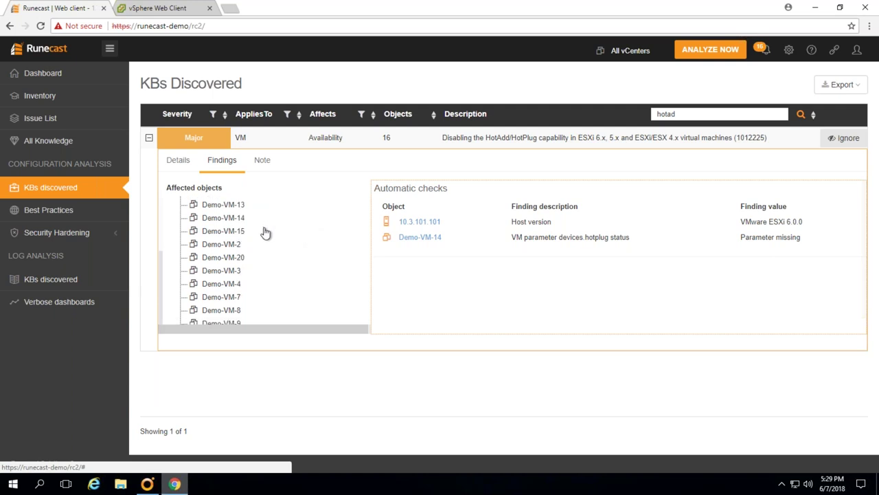